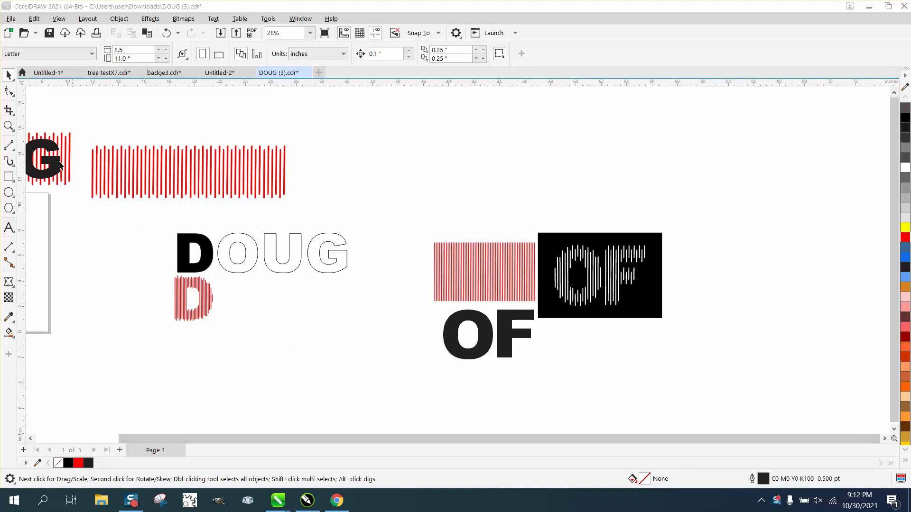
Zoom in to inspect the black OF box, the DOUG text and the red-lined D.
{"action": "left_click", "coordinate": [8, 126]}
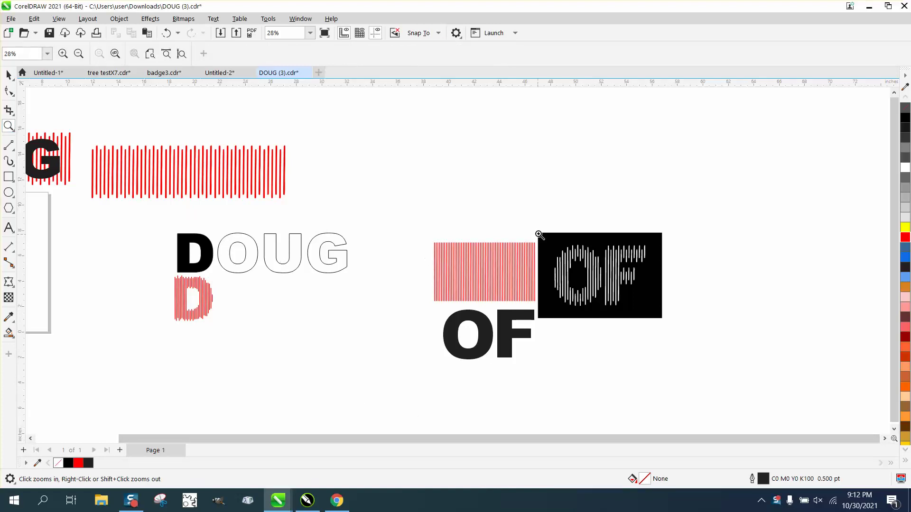
{"action": "left_click_drag", "start_coordinate": [539, 235], "coordinate": [697, 340]}
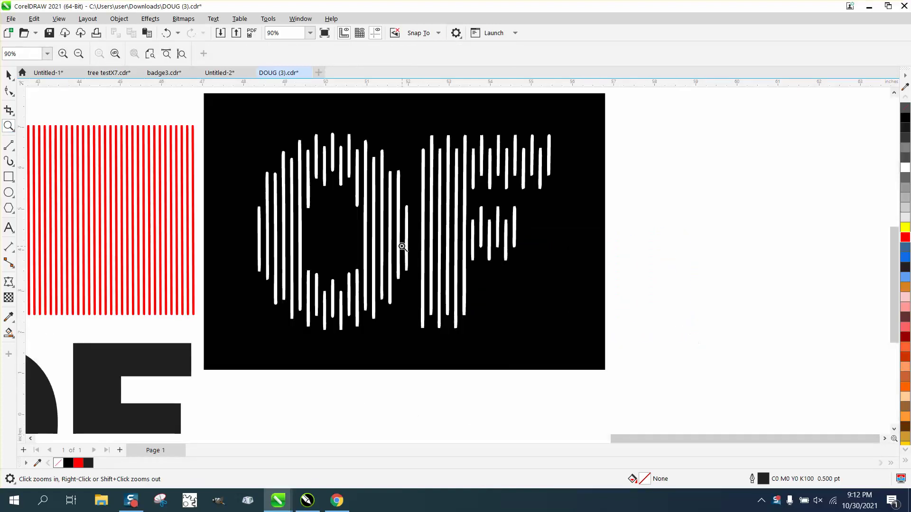
{"action": "scroll", "coordinate": [402, 247], "scroll_direction": "down", "scroll_amount": 3}
{"action": "scroll", "coordinate": [373, 298], "scroll_direction": "down", "scroll_amount": 2}
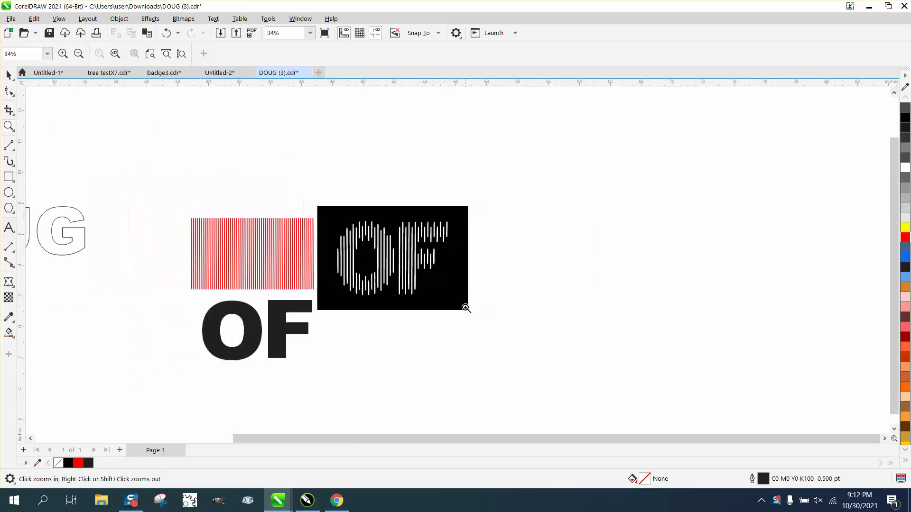
{"action": "scroll", "coordinate": [465, 308], "scroll_direction": "down", "scroll_amount": 3}
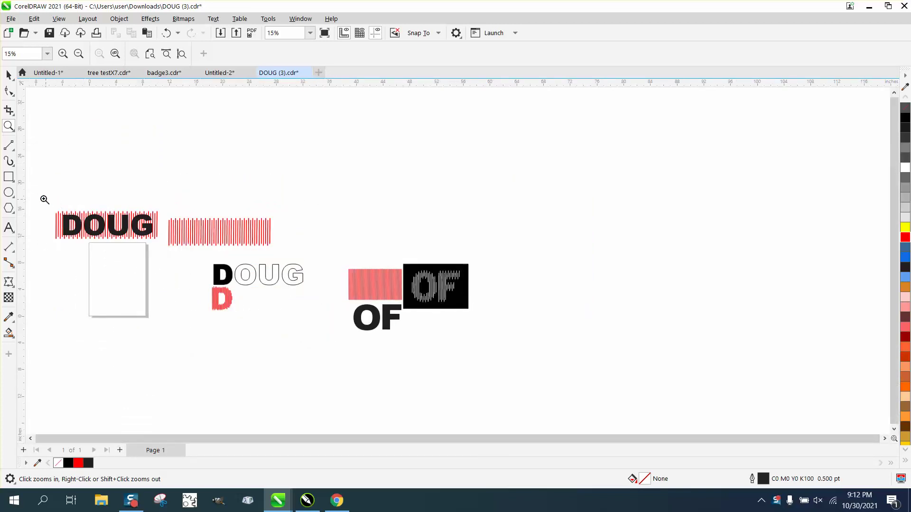
{"action": "left_click_drag", "start_coordinate": [194, 258], "coordinate": [195, 258]}
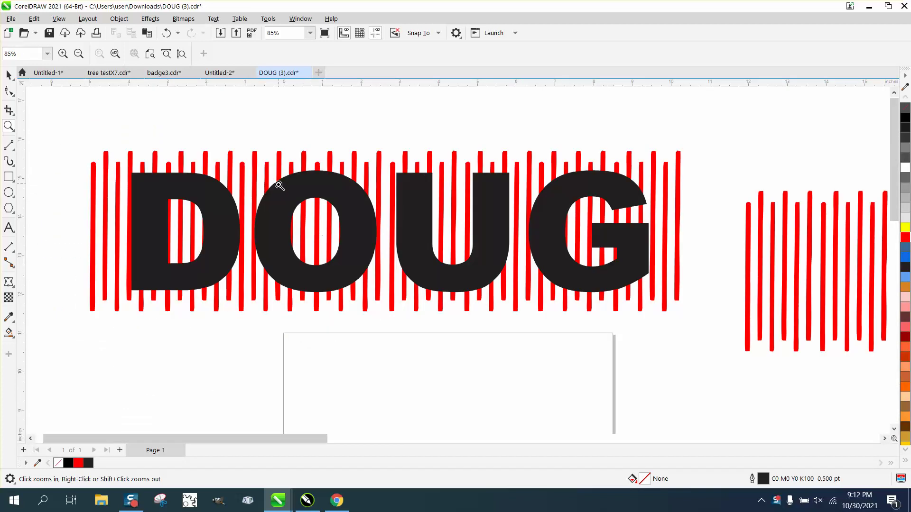
{"action": "scroll", "coordinate": [273, 186], "scroll_direction": "down", "scroll_amount": 2}
{"action": "scroll", "coordinate": [608, 348], "scroll_direction": "down", "scroll_amount": 1}
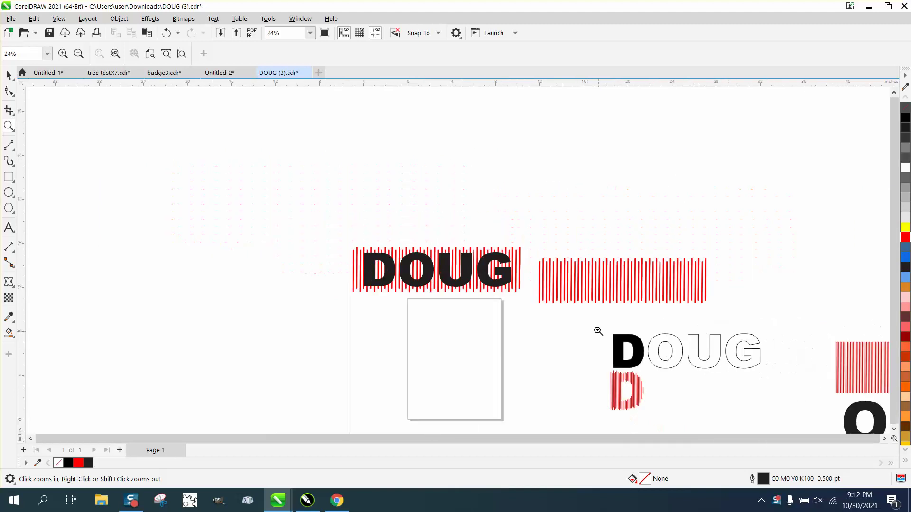
{"action": "left_click_drag", "start_coordinate": [593, 326], "coordinate": [661, 419]}
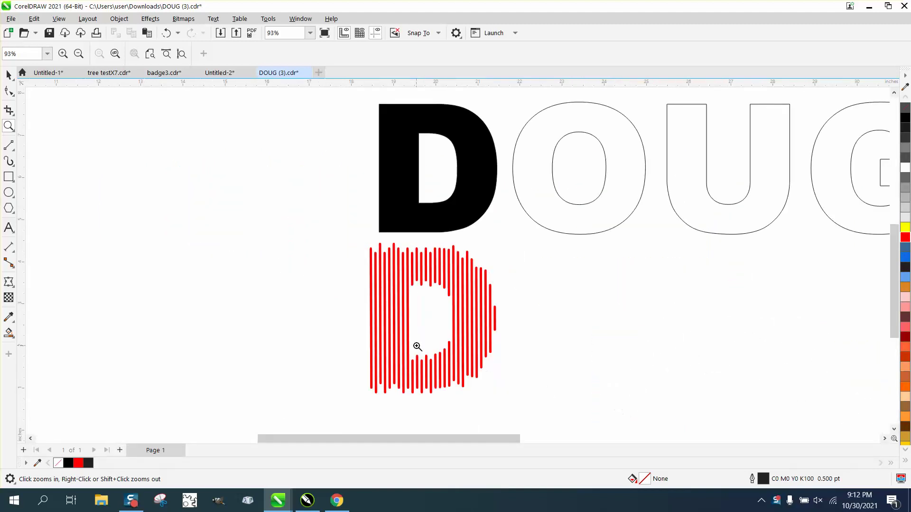
{"action": "scroll", "coordinate": [313, 348], "scroll_direction": "down", "scroll_amount": 4}
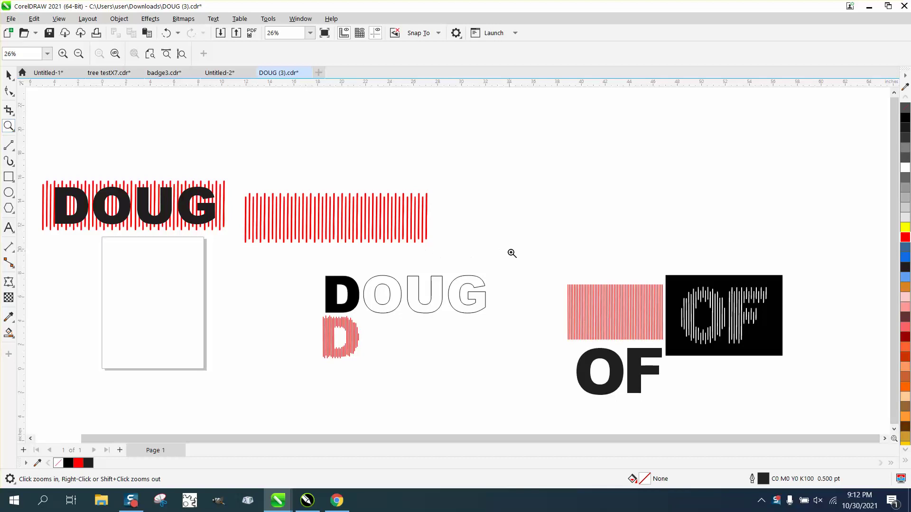
{"action": "scroll", "coordinate": [799, 429], "scroll_direction": "up", "scroll_amount": 2}
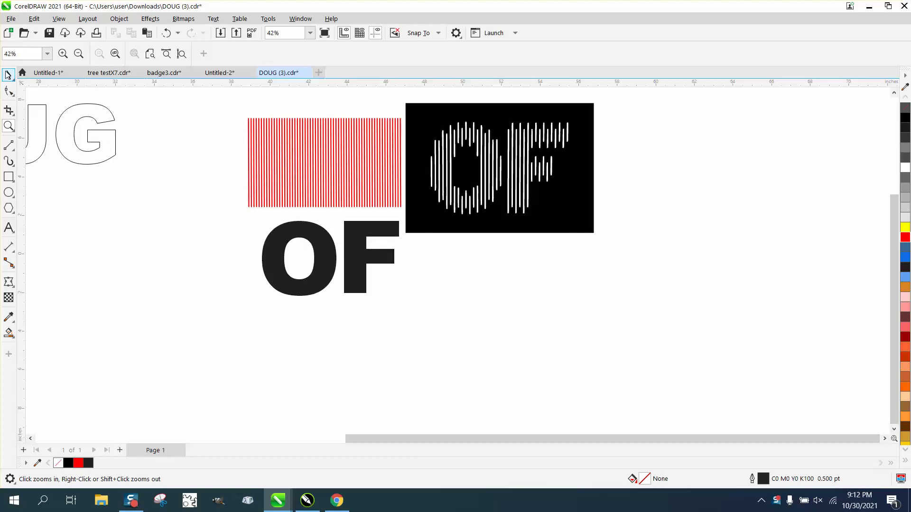
Nudge the black O slightly up-left, then zoom onto the red stripe group's top-left corner.
{"action": "left_click", "coordinate": [8, 75]}
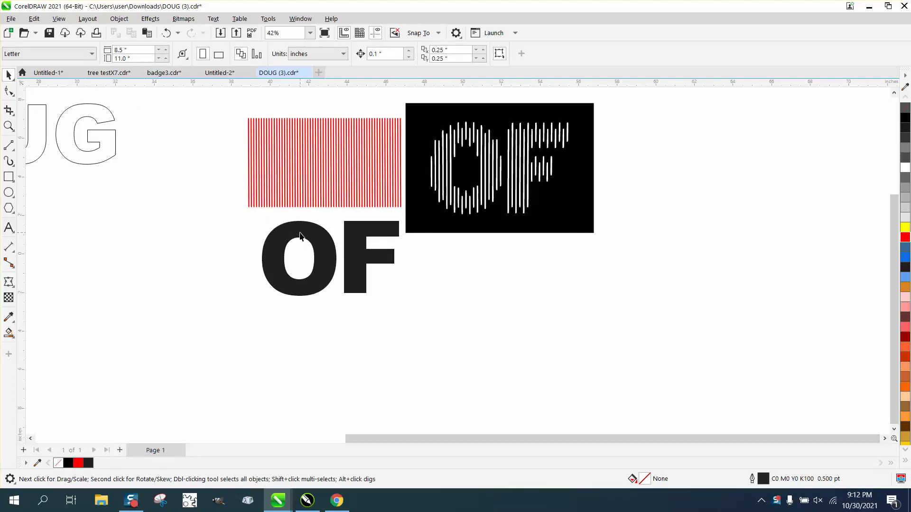
{"action": "mouse_move", "coordinate": [300, 235]}
{"action": "left_mouse_down"}
{"action": "mouse_move", "coordinate": [288, 132]}
{"action": "mouse_move", "coordinate": [293, 254]}
{"action": "mouse_move", "coordinate": [299, 234]}
{"action": "left_mouse_up"}
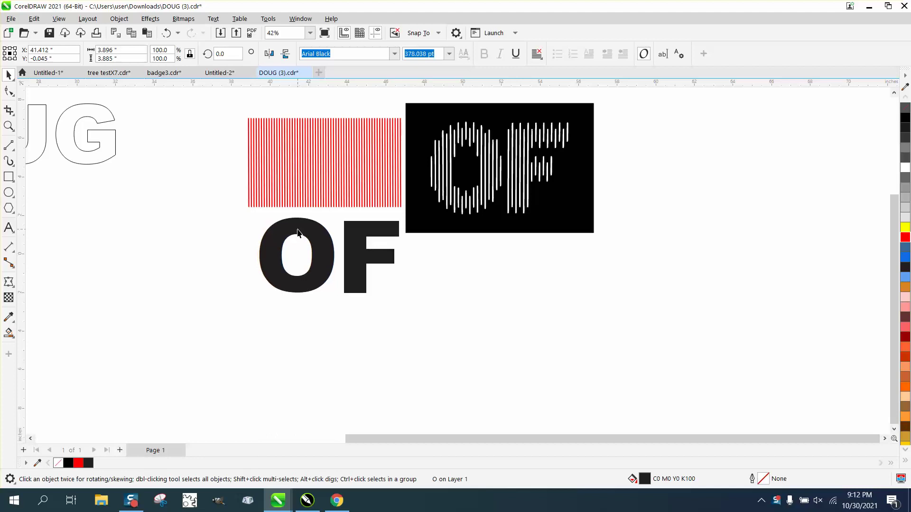
{"action": "left_click", "coordinate": [296, 189]}
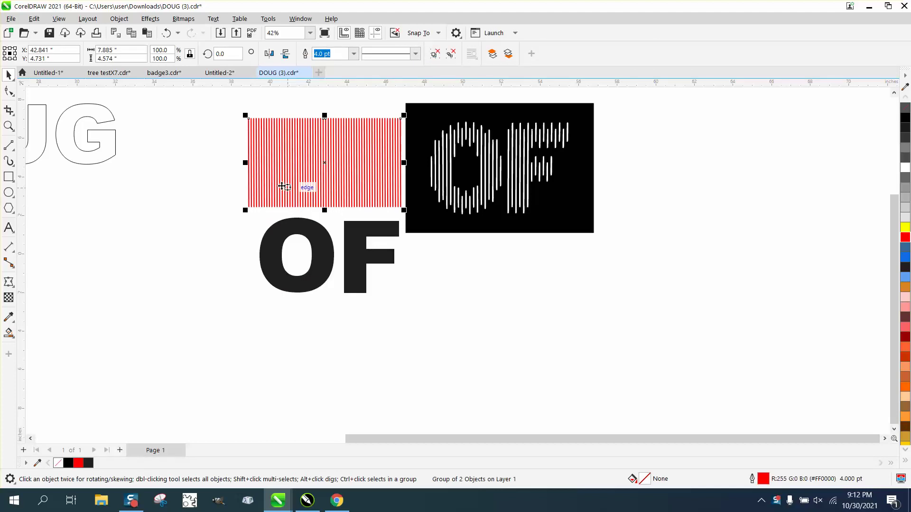
{"action": "left_click", "coordinate": [9, 126]}
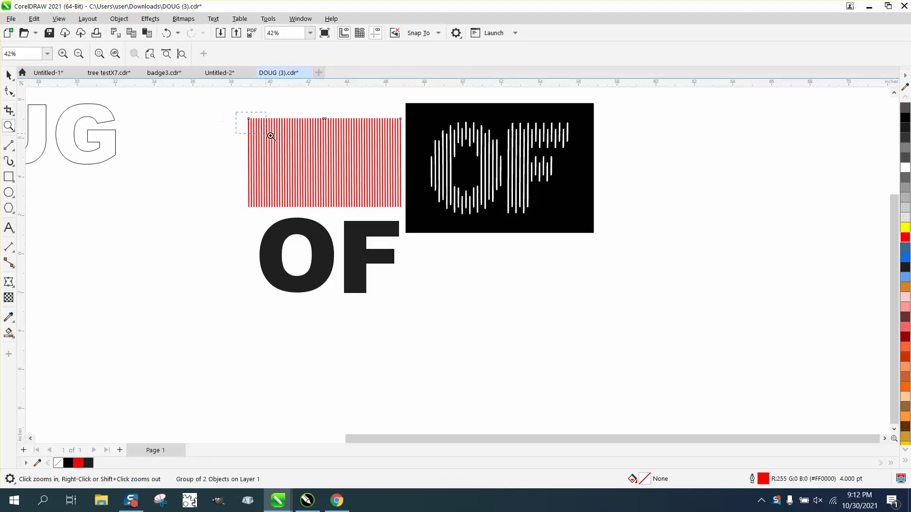
{"action": "left_click_drag", "start_coordinate": [236, 113], "coordinate": [270, 136]}
{"action": "scroll", "coordinate": [361, 186], "scroll_direction": "down", "scroll_amount": 6}
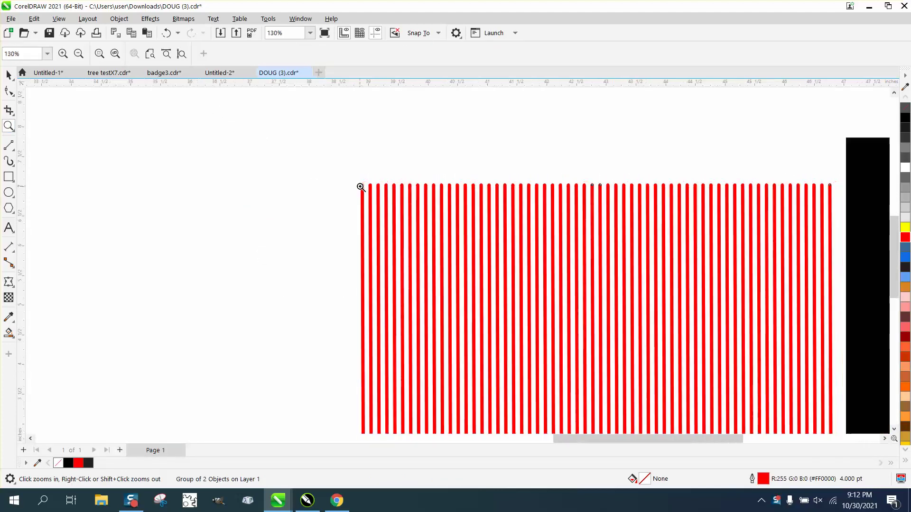
Draw a vertical straight line left of the red stripes with the 2-Point Line tool.
{"action": "left_click", "coordinate": [10, 147]}
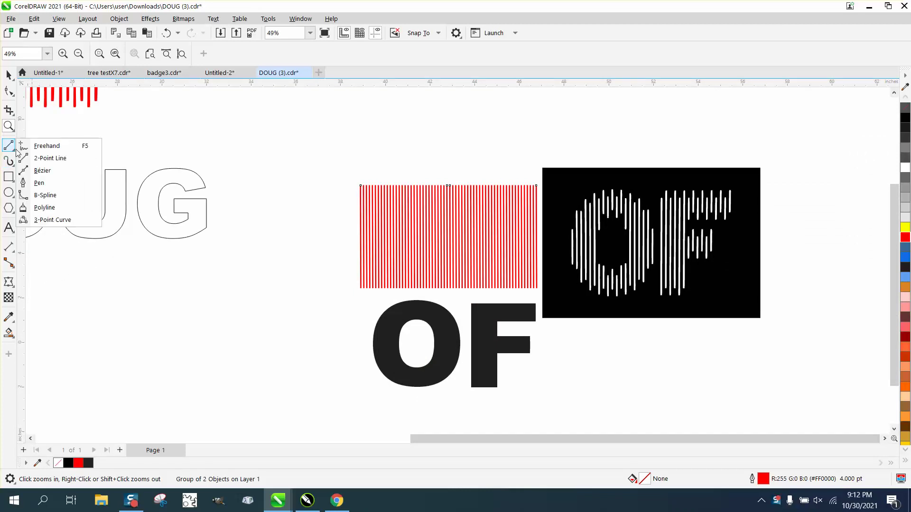
{"action": "left_click", "coordinate": [49, 159]}
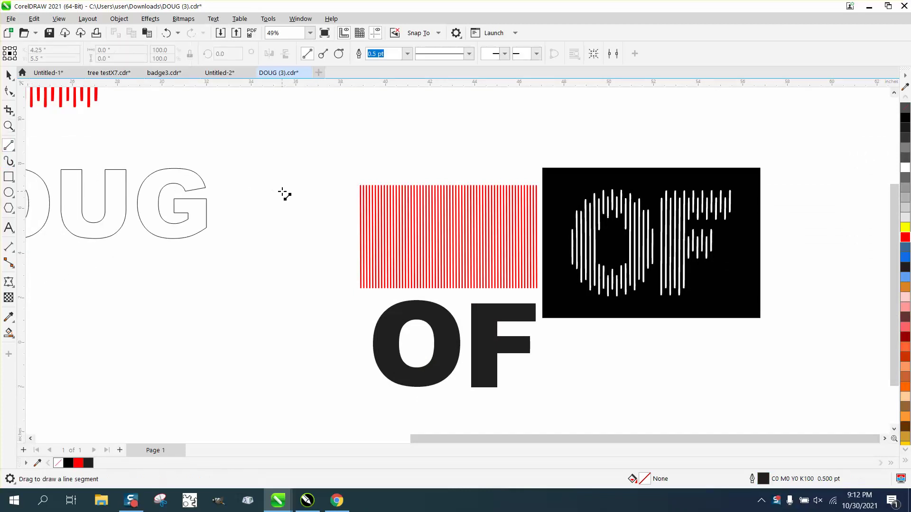
{"action": "left_click_drag", "start_coordinate": [285, 190], "coordinate": [285, 293]}
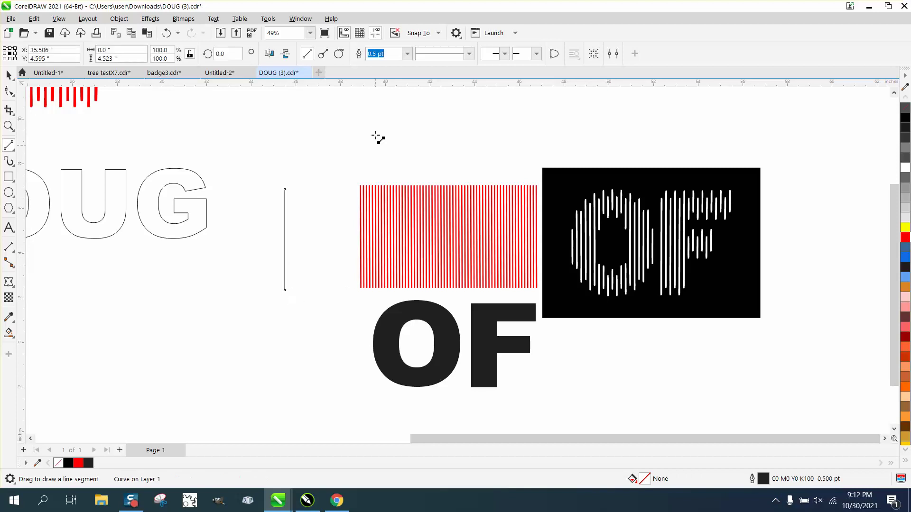
Try 4 pt and 8 pt outline widths, then settle on a 6 pt outline for the line.
{"action": "left_click", "coordinate": [407, 54]}
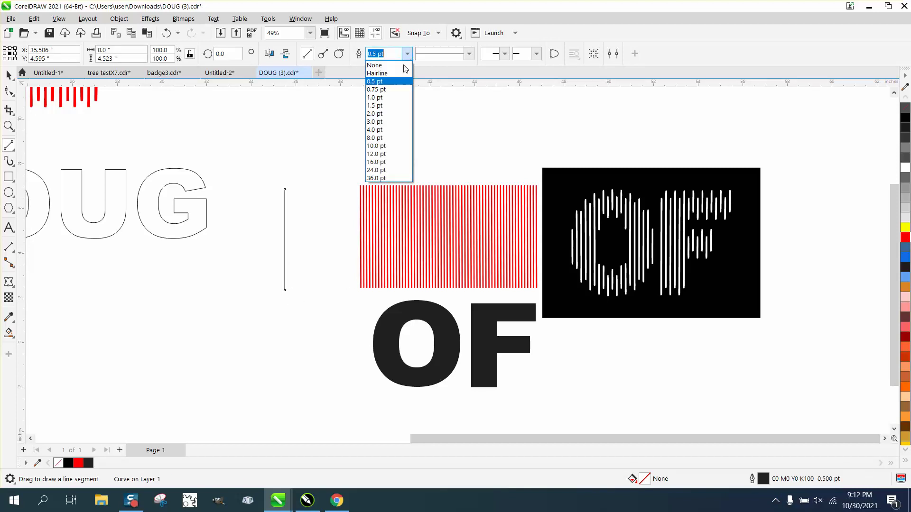
{"action": "left_click", "coordinate": [382, 129]}
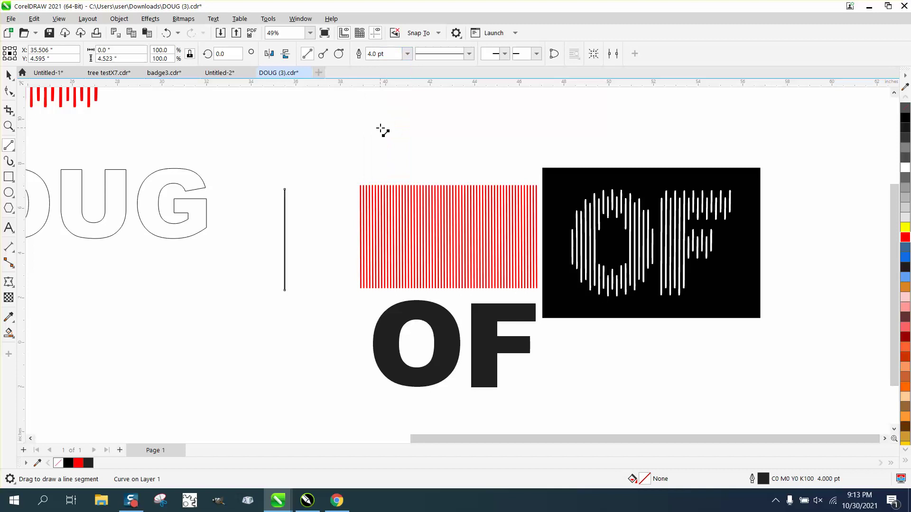
{"action": "left_click", "coordinate": [408, 54]}
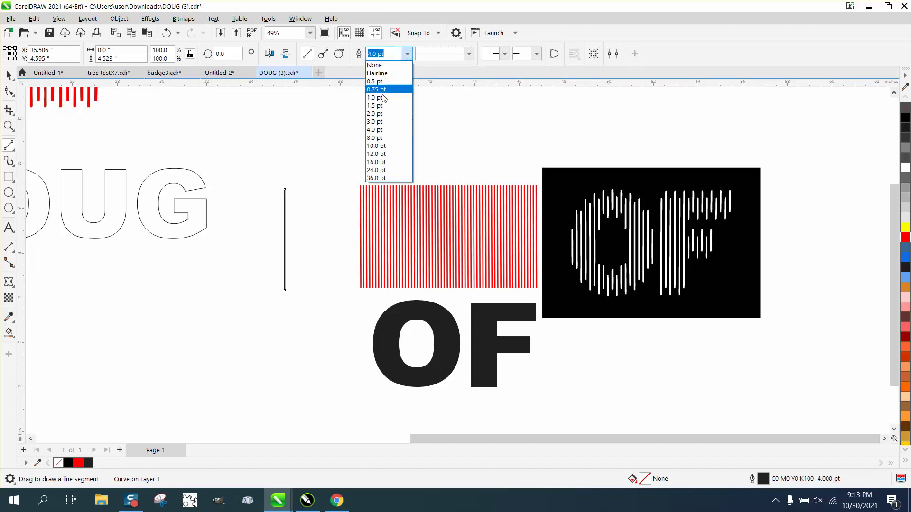
{"action": "left_click", "coordinate": [378, 138]}
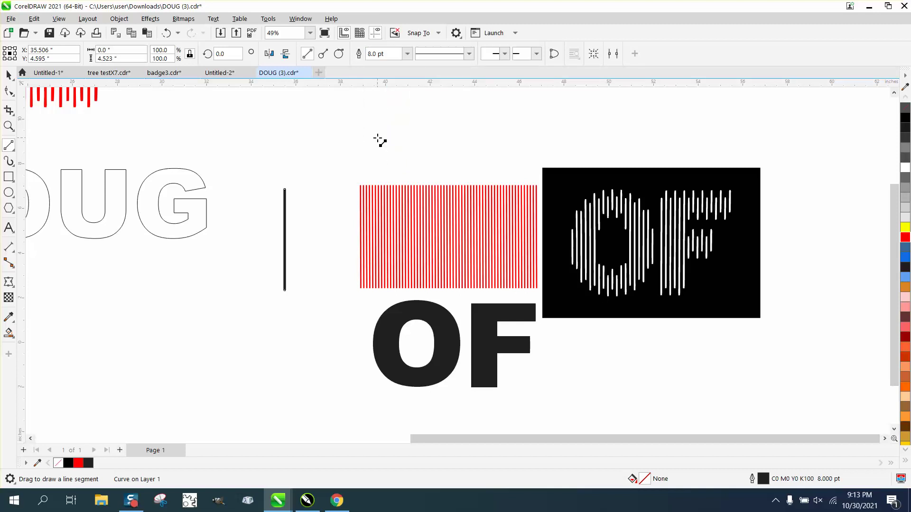
{"action": "left_click", "coordinate": [407, 54]}
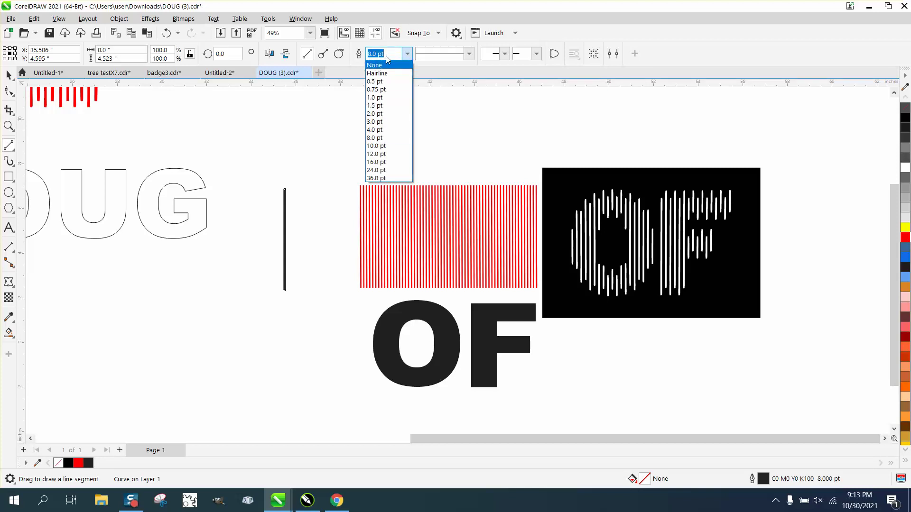
{"action": "left_click", "coordinate": [368, 55]}
{"action": "type", "text": "6"}
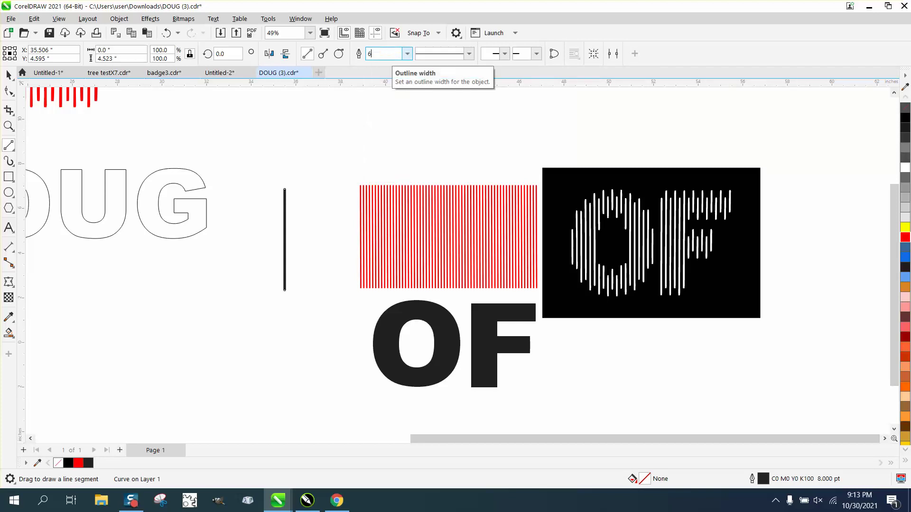
{"action": "key", "text": "Return"}
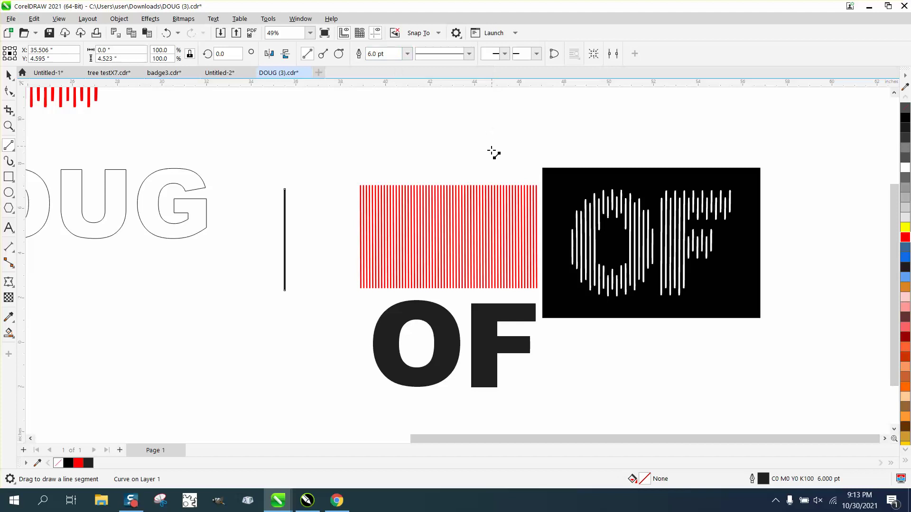
{"action": "left_click", "coordinate": [8, 75]}
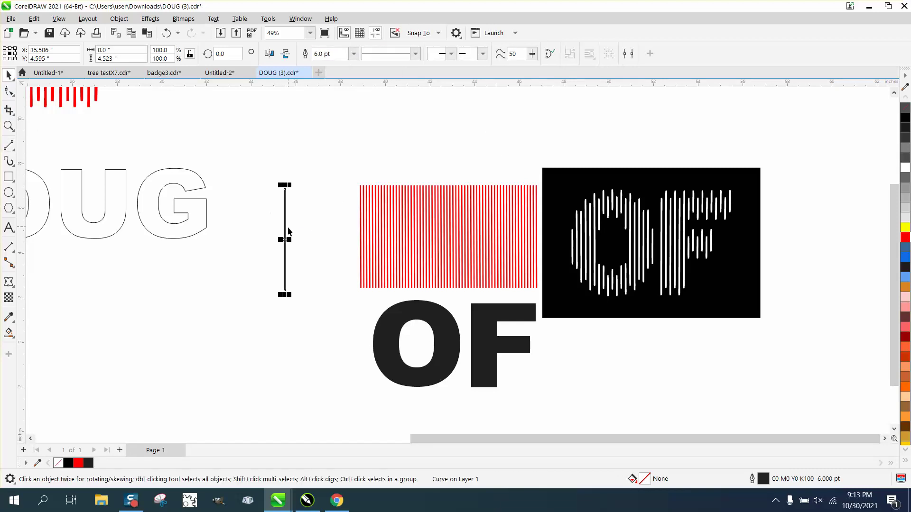
Move the line beside the red stripes and give it rounded end caps in Object Properties.
{"action": "left_click_drag", "start_coordinate": [285, 238], "coordinate": [322, 258]}
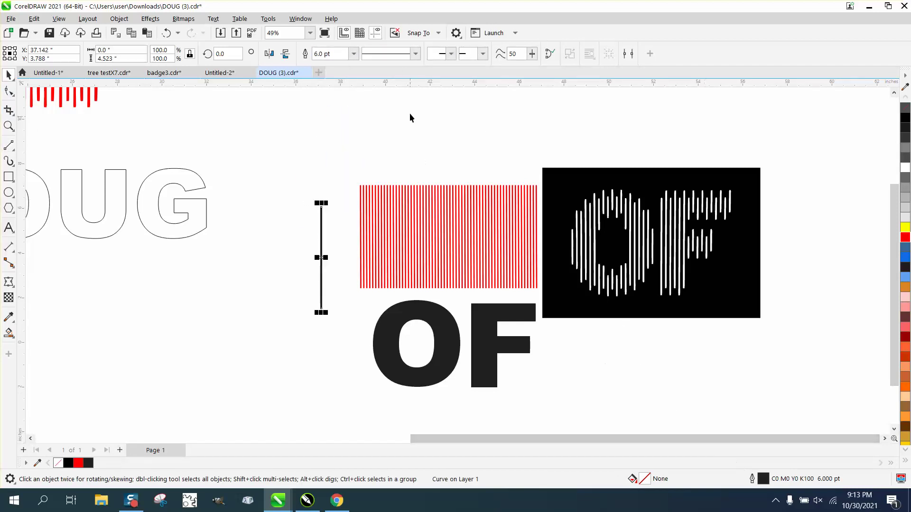
{"action": "left_click", "coordinate": [294, 20]}
{"action": "mouse_move", "coordinate": [341, 165]}
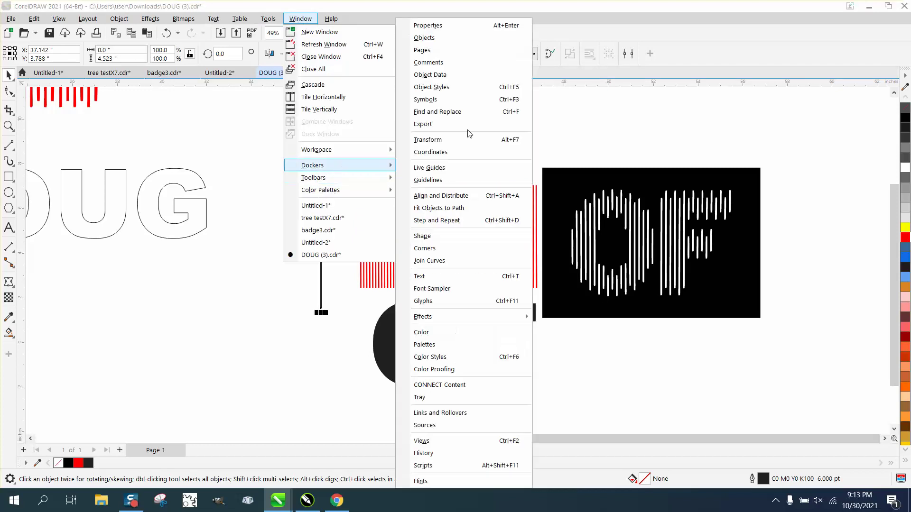
{"action": "left_click", "coordinate": [456, 33]}
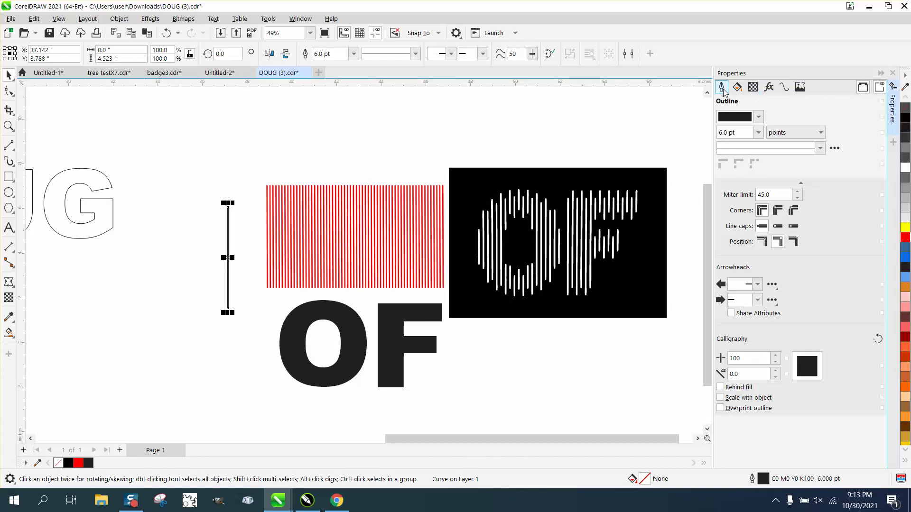
{"action": "left_click", "coordinate": [779, 231]}
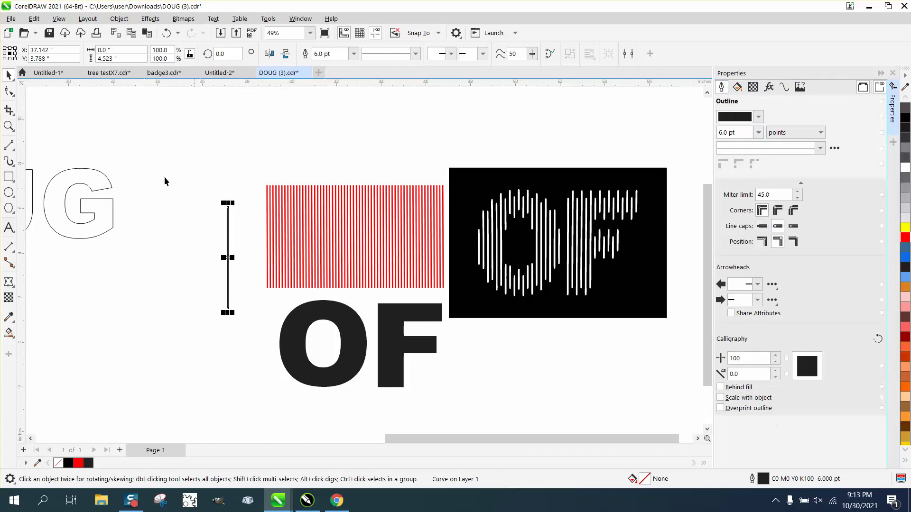
Close the Properties panel and zoom in closely on the top of the line.
{"action": "left_click", "coordinate": [893, 73]}
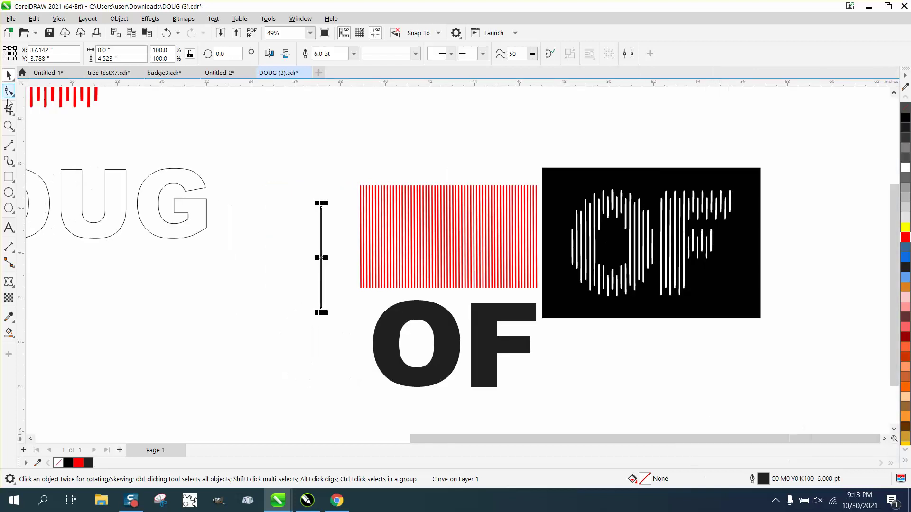
{"action": "left_click", "coordinate": [9, 125]}
{"action": "left_click_drag", "start_coordinate": [320, 198], "coordinate": [333, 217]}
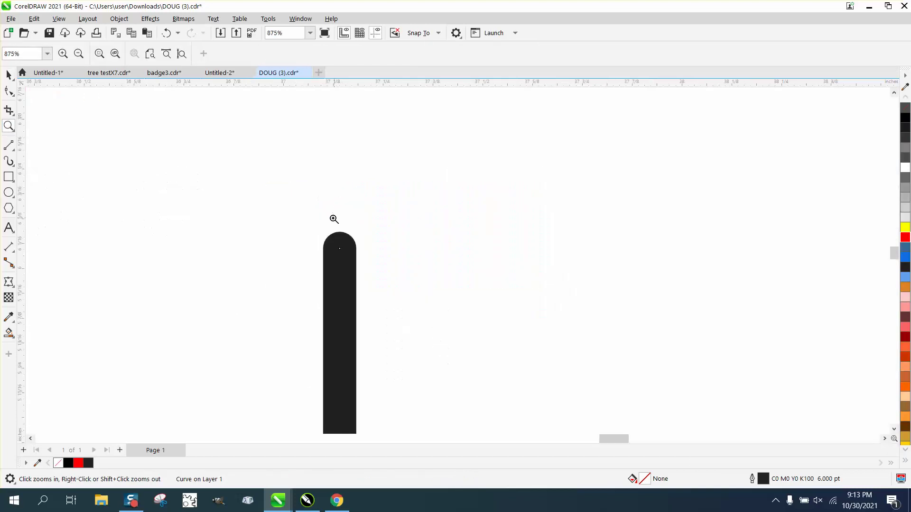
{"action": "scroll", "coordinate": [248, 173], "scroll_direction": "down", "scroll_amount": 4}
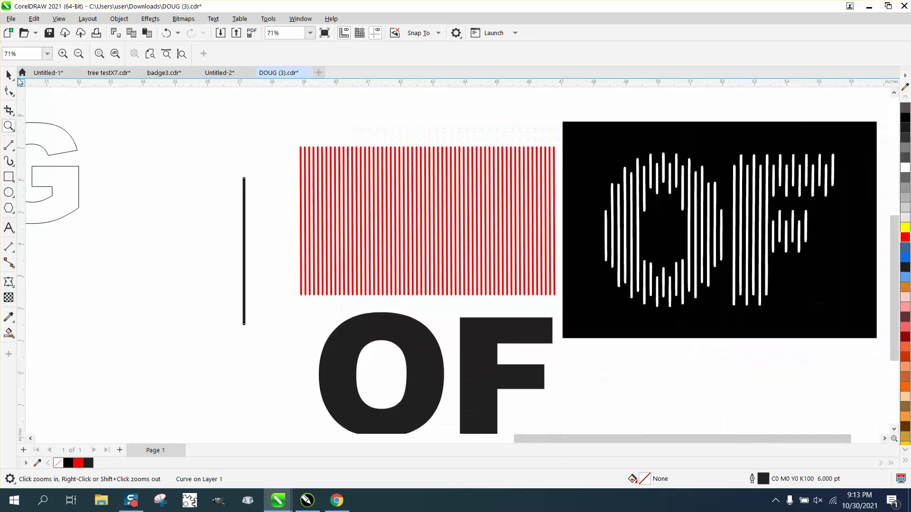
Move the black line further left; try a Ctrl+D duplicate and undo it.
{"action": "left_click", "coordinate": [9, 74]}
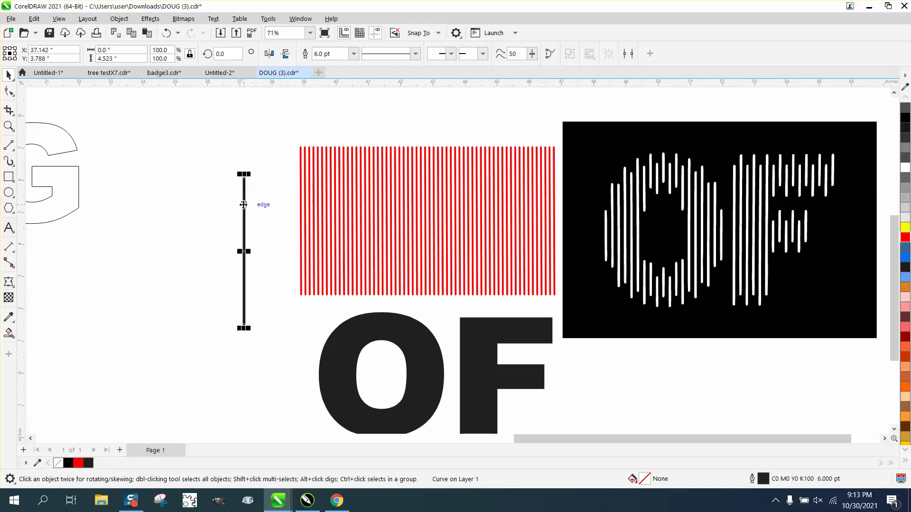
{"action": "left_click_drag", "start_coordinate": [243, 204], "coordinate": [220, 178]}
{"action": "left_click", "coordinate": [285, 121]}
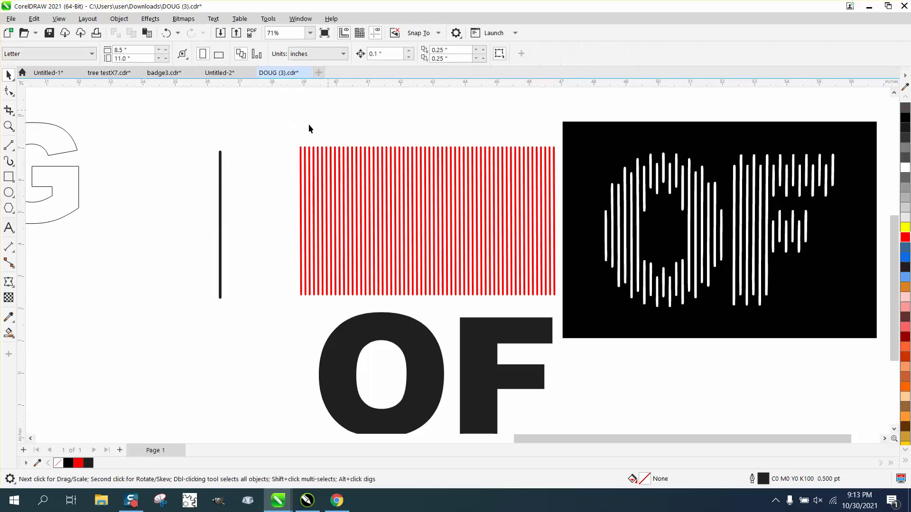
{"action": "left_click", "coordinate": [220, 188]}
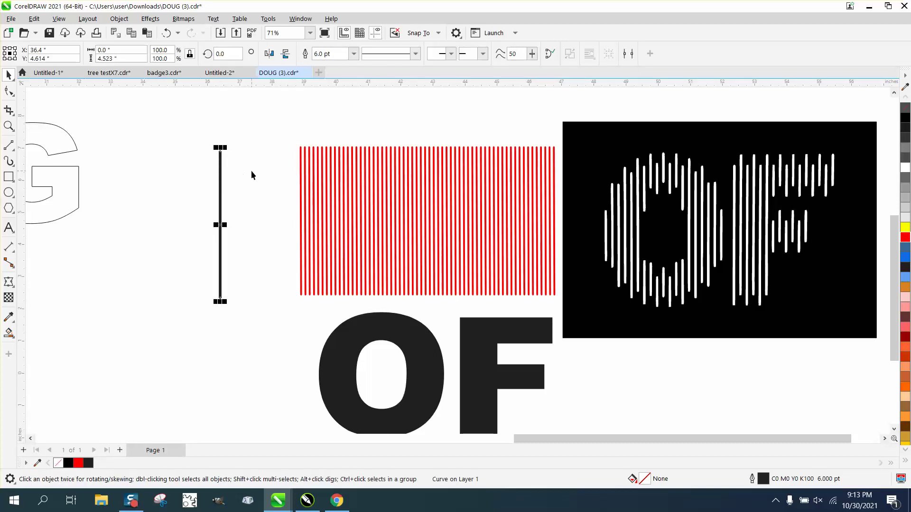
{"action": "key", "text": "ctrl+d"}
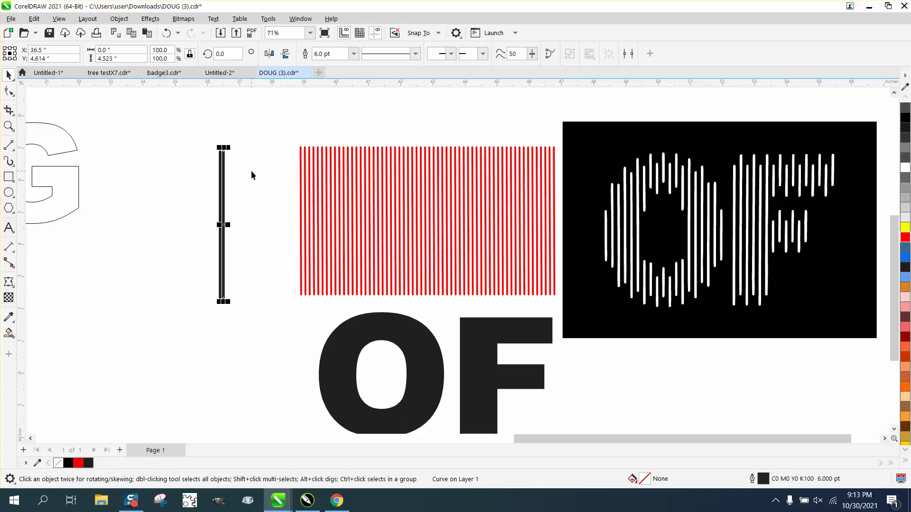
{"action": "left_click", "coordinate": [166, 33]}
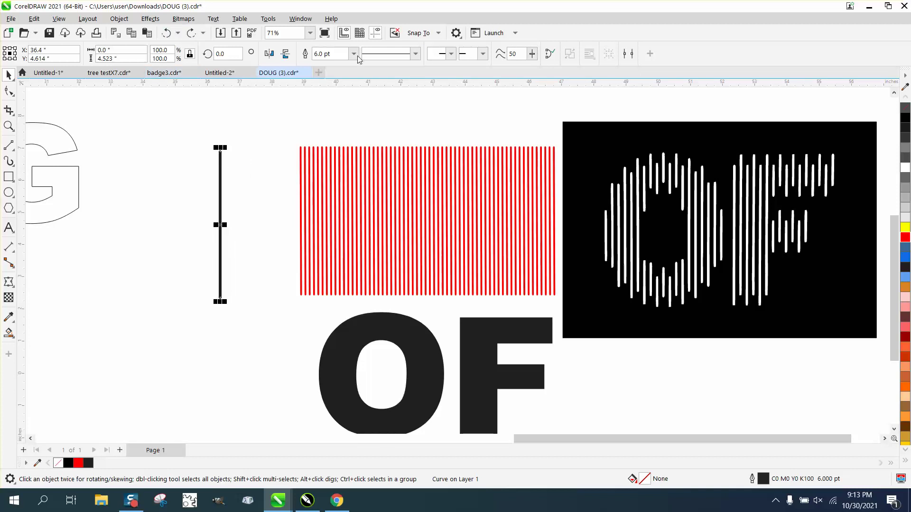
Set the nudge distance to 0.2" and make one copy of the line offset to the right.
{"action": "left_click", "coordinate": [298, 104]}
{"action": "double_click", "coordinate": [384, 53]}
{"action": "type", "text": ".2"}
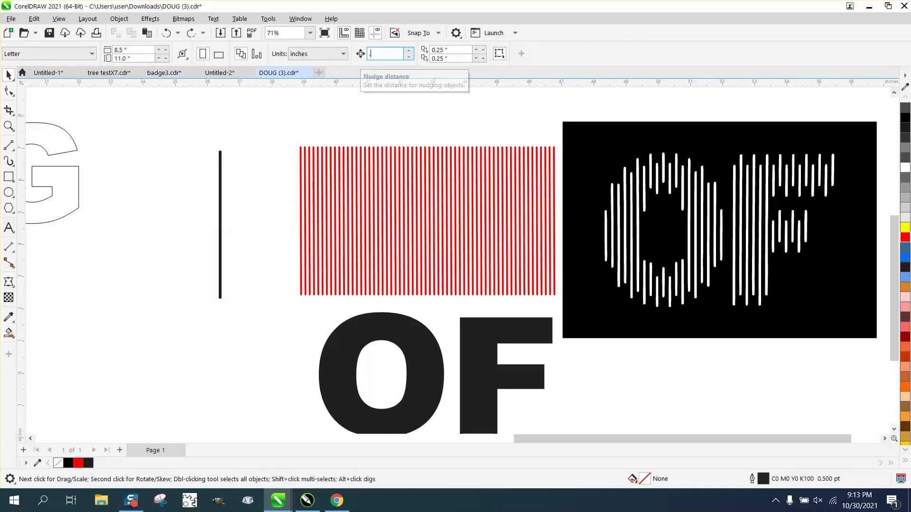
{"action": "left_click", "coordinate": [220, 171]}
{"action": "key", "text": "KP_Add"}
{"action": "key", "text": "Right"}
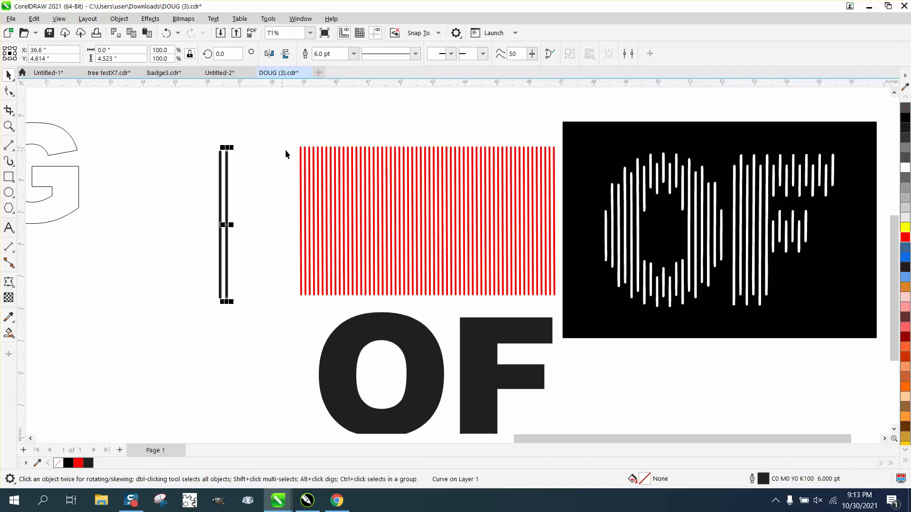
Move both lines down and to the left, then delete the extra right-hand copy.
{"action": "scroll", "coordinate": [208, 142], "scroll_direction": "down", "scroll_amount": 2}
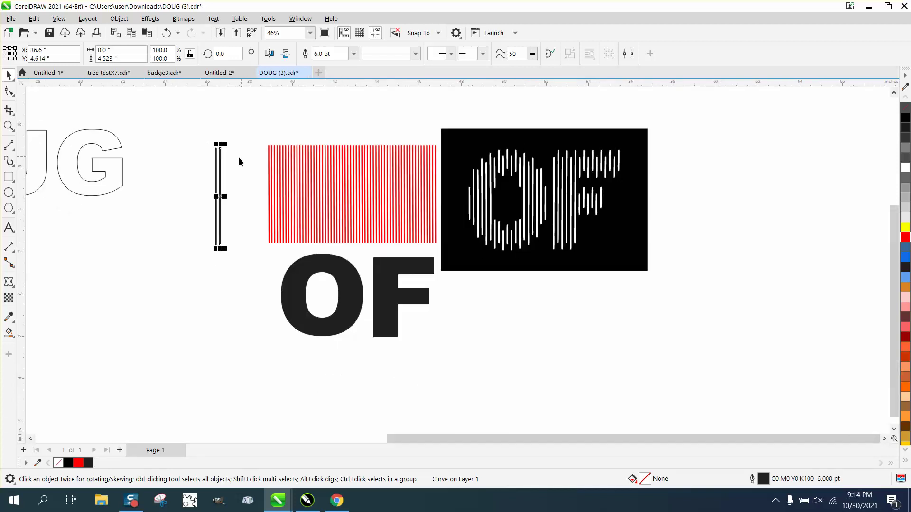
{"action": "left_click_drag", "start_coordinate": [197, 136], "coordinate": [242, 255]}
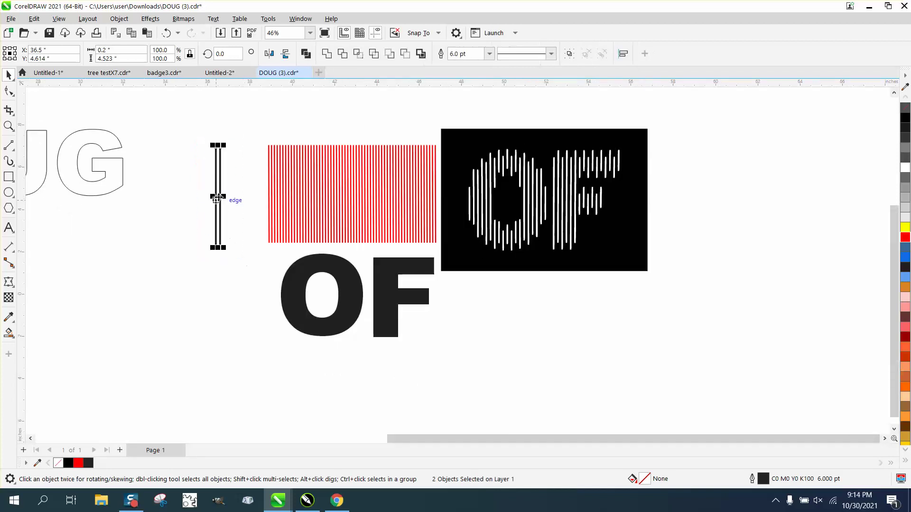
{"action": "left_click_drag", "start_coordinate": [227, 193], "coordinate": [114, 292]}
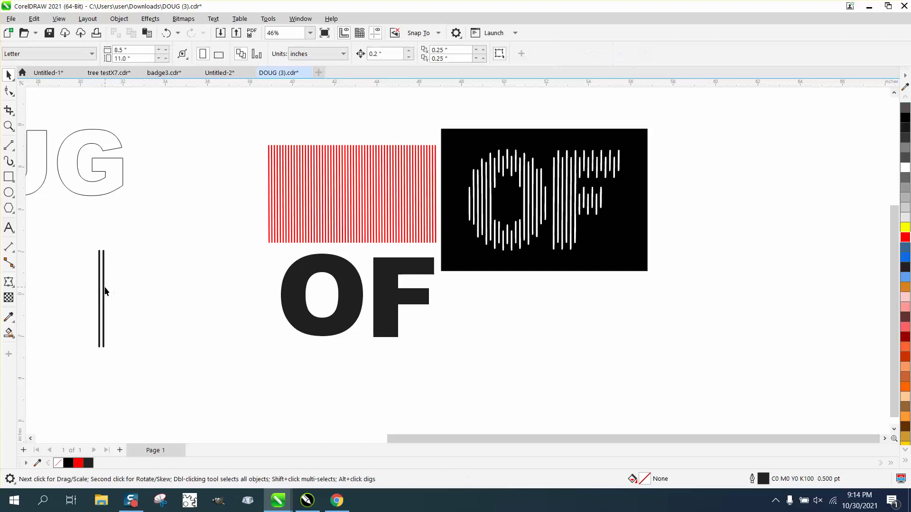
{"action": "left_click", "coordinate": [103, 286]}
{"action": "key", "text": "Delete"}
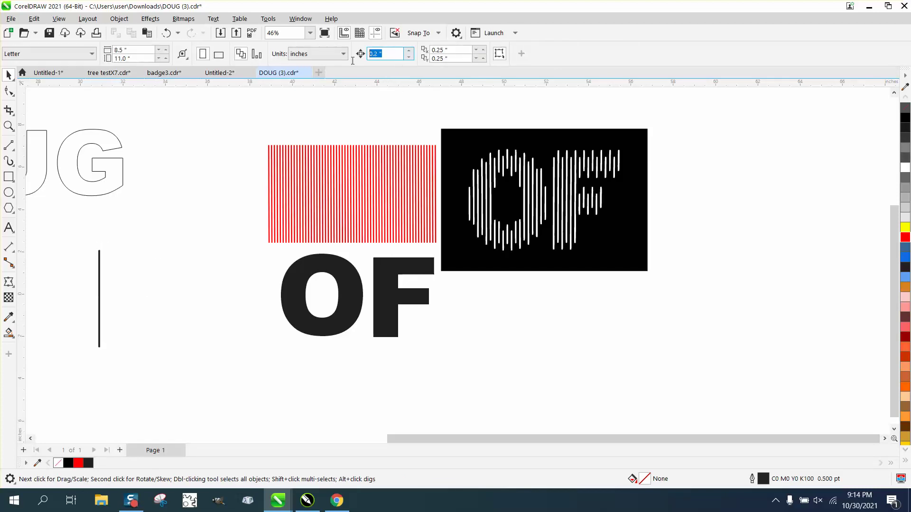
Set the nudge to 0.15" and repeat duplicate-and-nudge to build a row of evenly spaced lines.
{"action": "type", "text": ".15"}
{"action": "left_click", "coordinate": [99, 258]}
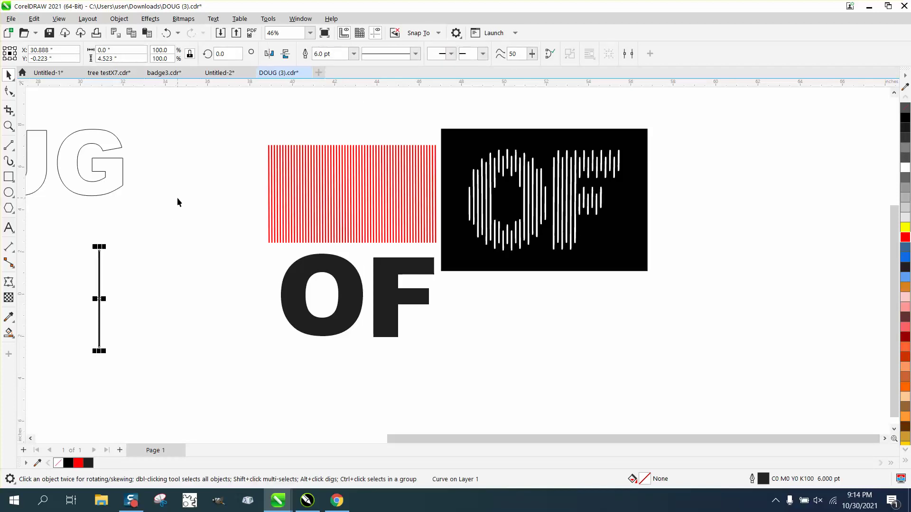
{"action": "key", "text": "plus"}
{"action": "key", "text": "Right"}
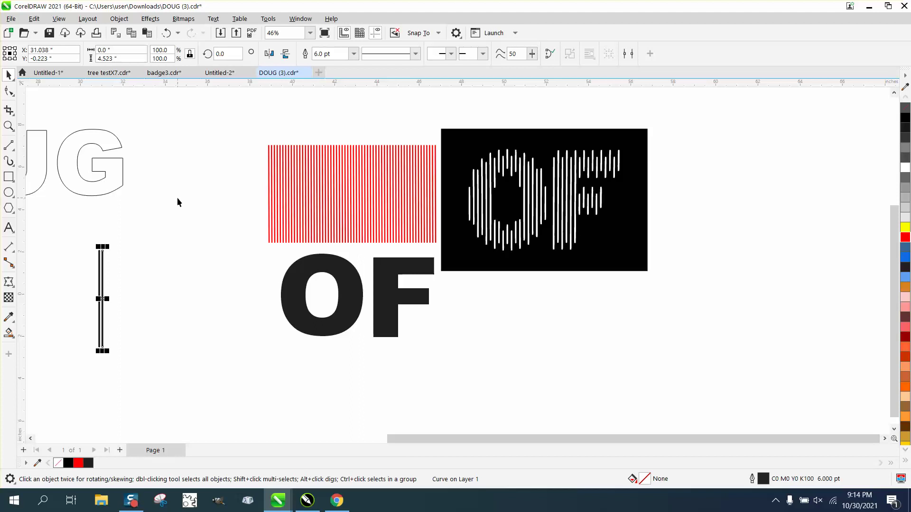
{"action": "key", "text": "ctrl+r"}
{"action": "key", "text": "ctrl+r"}
{"action": "key", "text": "ctrl+r"}
{"action": "key", "text": "ctrl+r"}
{"action": "key", "text": "ctrl+r"}
{"action": "key", "text": "ctrl+r"}
{"action": "key", "text": "ctrl+r"}
{"action": "key", "text": "ctrl+r"}
{"action": "key", "text": "ctrl+r"}
{"action": "key", "text": "ctrl+r"}
{"action": "key", "text": "ctrl+r"}
{"action": "key", "text": "ctrl+r"}
{"action": "key", "text": "ctrl+r"}
{"action": "key", "text": "ctrl+r"}
{"action": "key", "text": "ctrl+r"}
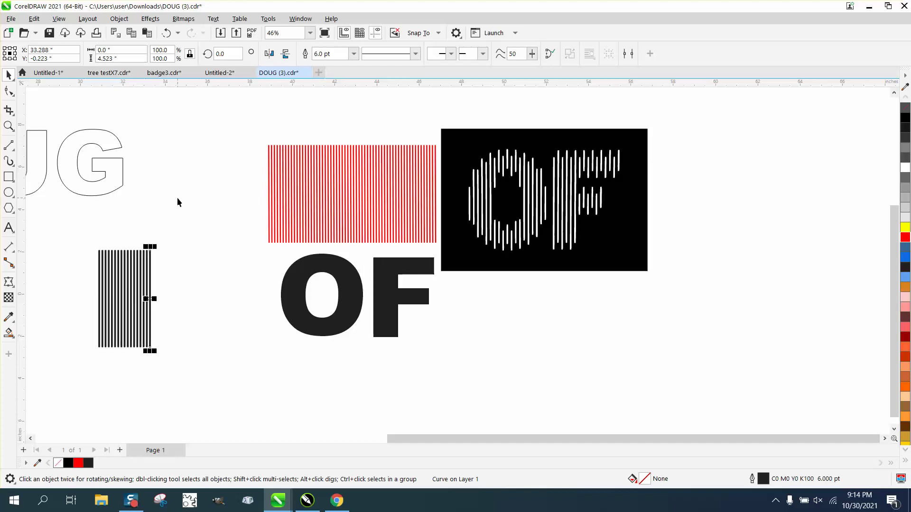
{"action": "key", "text": "ctrl+r"}
{"action": "key", "text": "ctrl+r"}
{"action": "key", "text": "ctrl+r"}
{"action": "key", "text": "ctrl+r"}
{"action": "key", "text": "ctrl+r"}
{"action": "key", "text": "ctrl+r"}
{"action": "key", "text": "ctrl+r"}
{"action": "key", "text": "ctrl+r"}
{"action": "key", "text": "ctrl+r"}
{"action": "key", "text": "ctrl+r"}
{"action": "key", "text": "ctrl+r"}
{"action": "key", "text": "ctrl+r"}
{"action": "key", "text": "ctrl+r"}
{"action": "key", "text": "ctrl+r"}
{"action": "key", "text": "ctrl+r"}
{"action": "key", "text": "ctrl+r"}
{"action": "key", "text": "ctrl+r"}
{"action": "key", "text": "ctrl+r"}
{"action": "key", "text": "ctrl+r"}
{"action": "key", "text": "ctrl+r"}
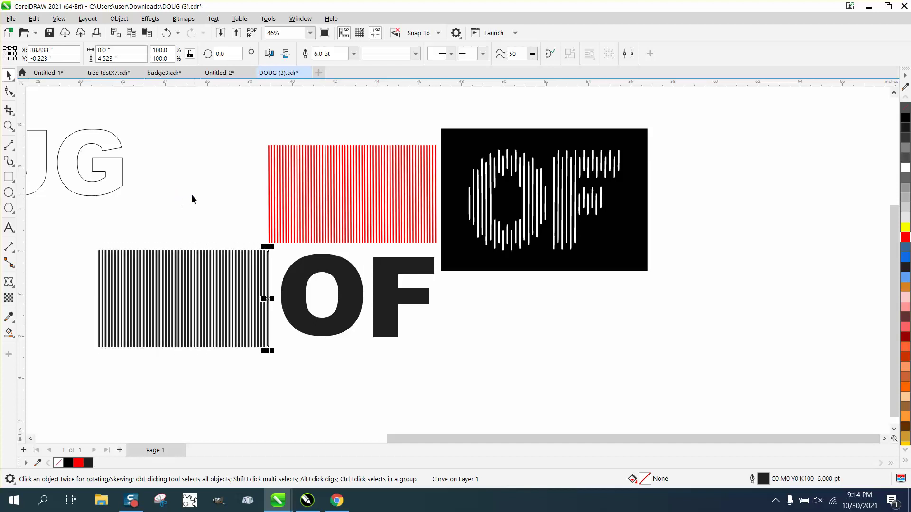
Give all 54 lines a red outline, group them, and drag the group over the black OF.
{"action": "left_click_drag", "start_coordinate": [88, 231], "coordinate": [282, 365]}
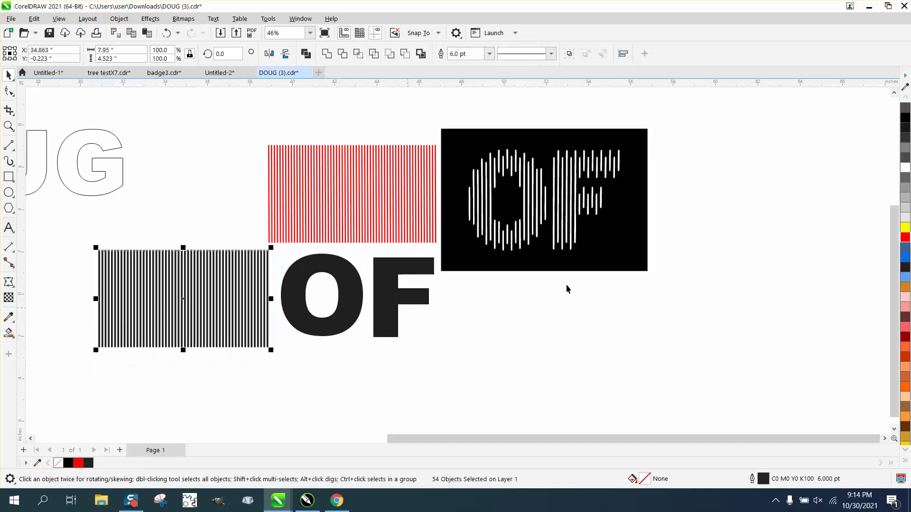
{"action": "right_click", "coordinate": [906, 241]}
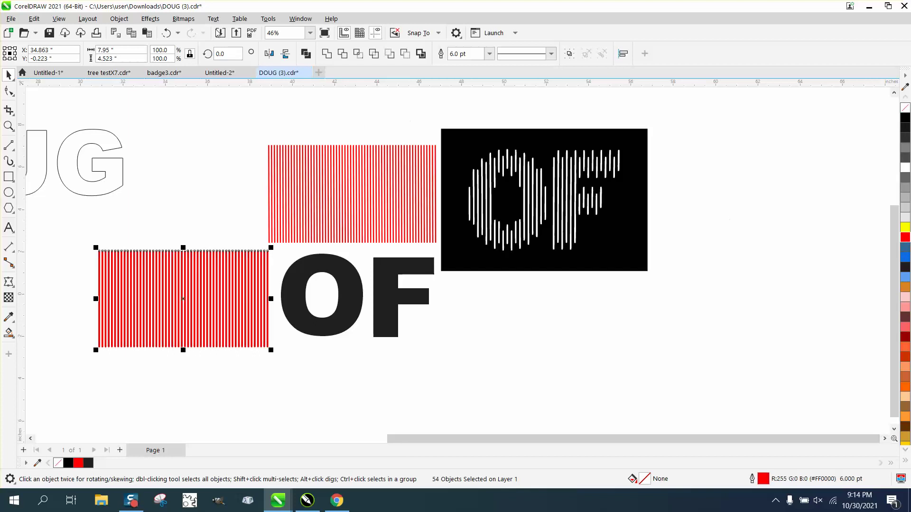
{"action": "left_click", "coordinate": [121, 19]}
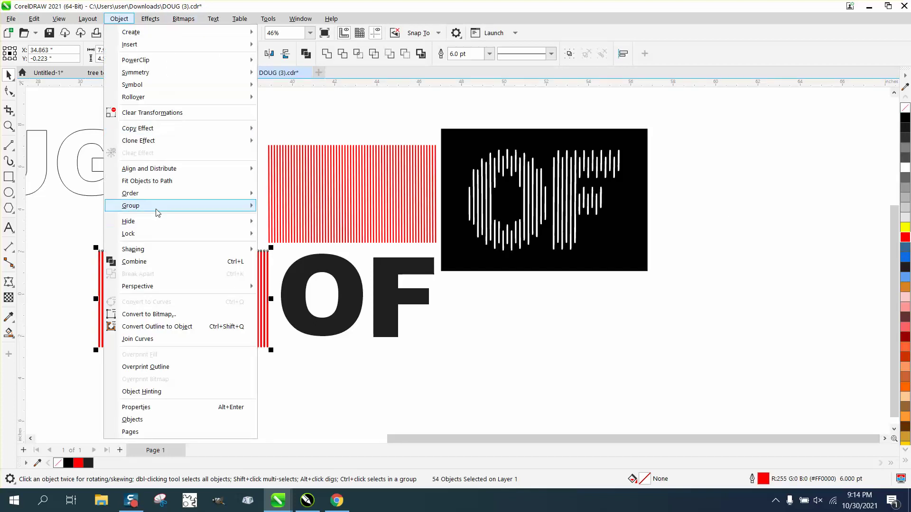
{"action": "mouse_move", "coordinate": [158, 212]}
{"action": "left_click", "coordinate": [268, 207]}
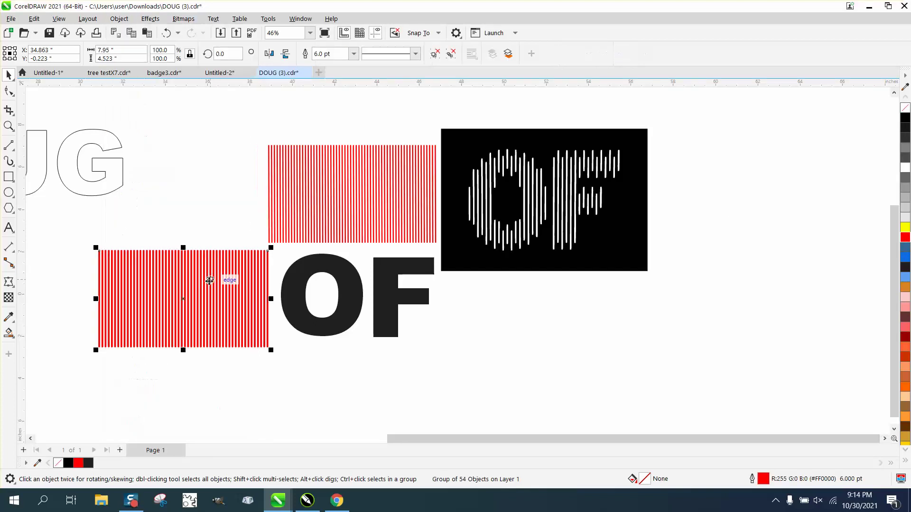
{"action": "left_click_drag", "start_coordinate": [209, 280], "coordinate": [373, 283]}
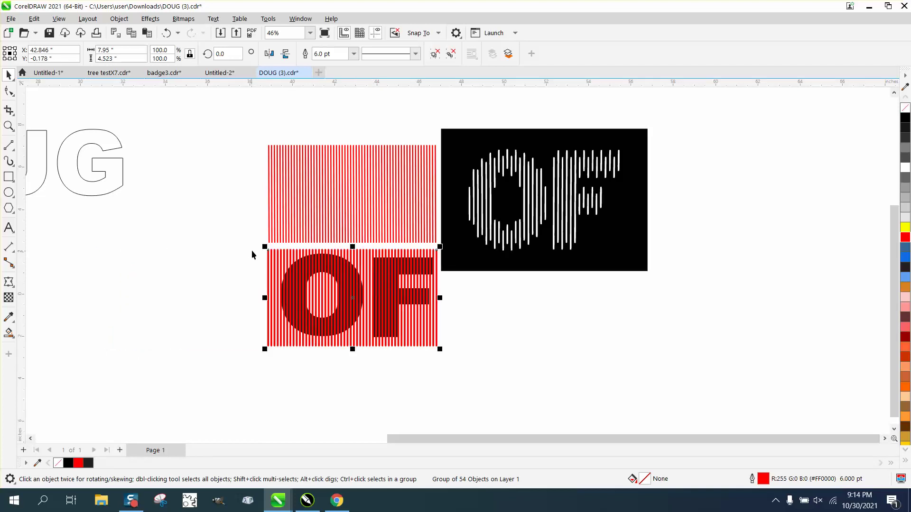
Intersect the stripes with the OF letters, nudge the result and red group down, then undo the last move.
{"action": "left_click_drag", "start_coordinate": [255, 246], "coordinate": [448, 357]}
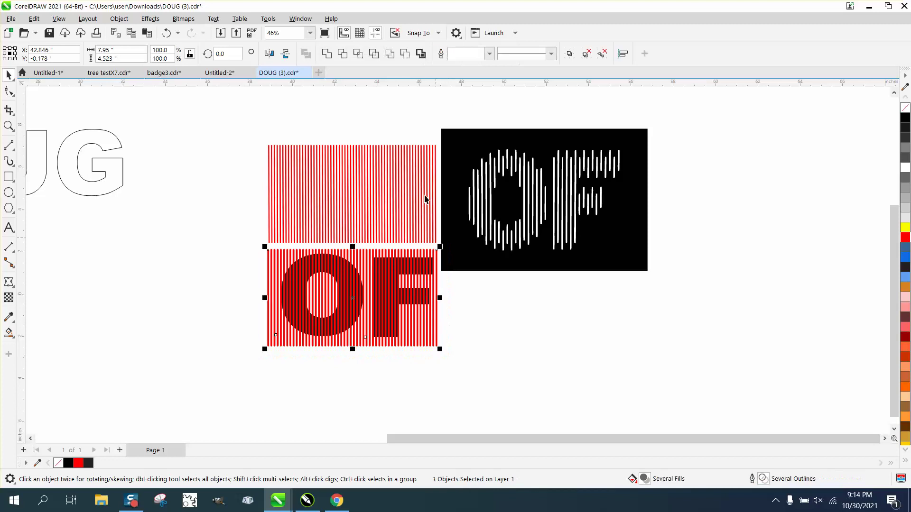
{"action": "left_click", "coordinate": [359, 57]}
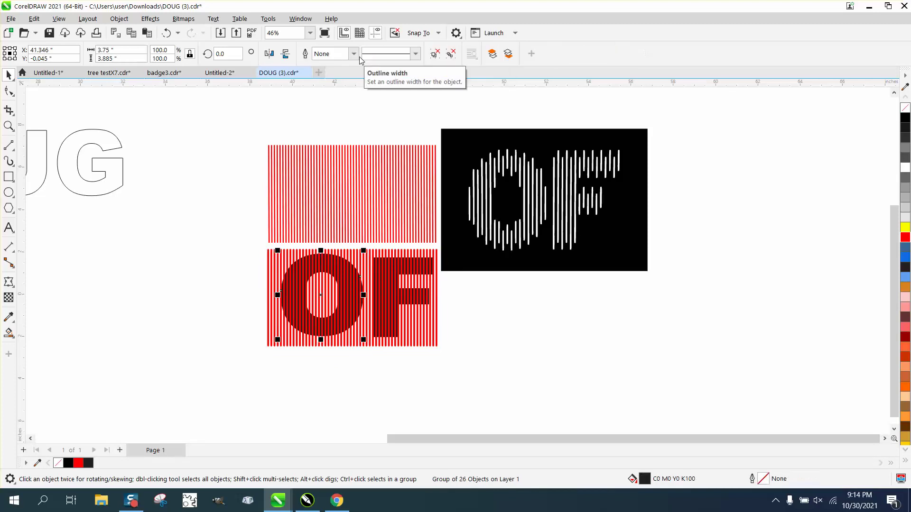
{"action": "key", "text": "Down"}
{"action": "key", "text": "Down"}
{"action": "key", "text": "Down"}
{"action": "key", "text": "Down"}
{"action": "key", "text": "Down"}
{"action": "key", "text": "Down"}
{"action": "key", "text": "Down"}
{"action": "key", "text": "Down"}
{"action": "key", "text": "Down"}
{"action": "key", "text": "Down"}
{"action": "key", "text": "Down"}
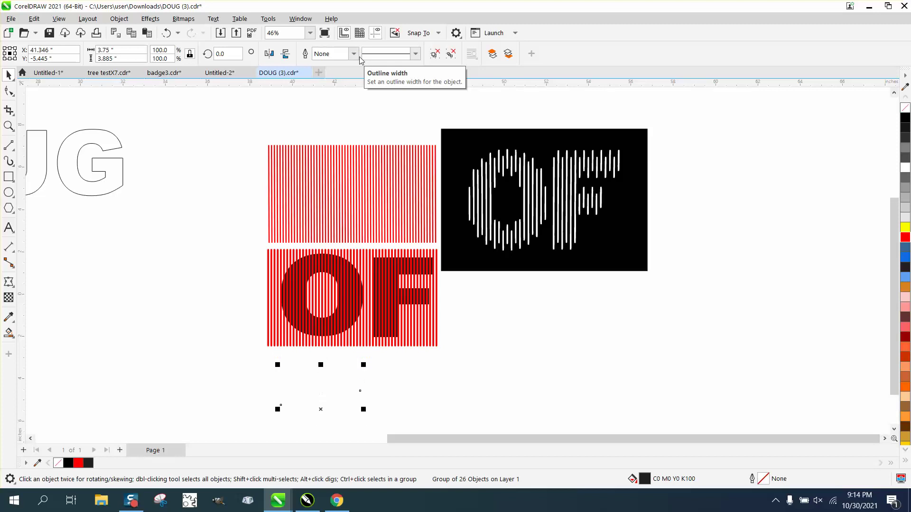
{"action": "left_click", "coordinate": [352, 269]}
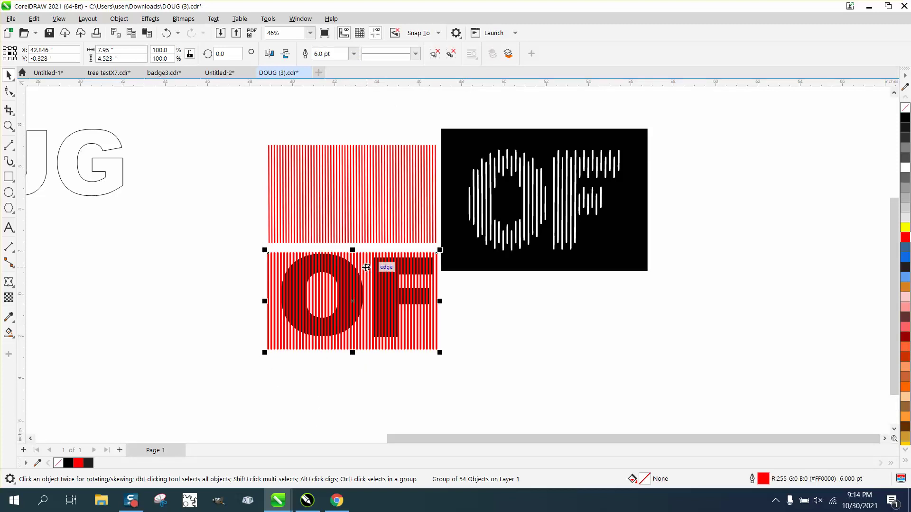
{"action": "key", "text": "Down"}
{"action": "key", "text": "Down"}
{"action": "key", "text": "Down"}
{"action": "key", "text": "Down"}
{"action": "key", "text": "Down"}
{"action": "key", "text": "Down"}
{"action": "key", "text": "Down"}
{"action": "key", "text": "Down"}
{"action": "key", "text": "Down"}
{"action": "key", "text": "Down"}
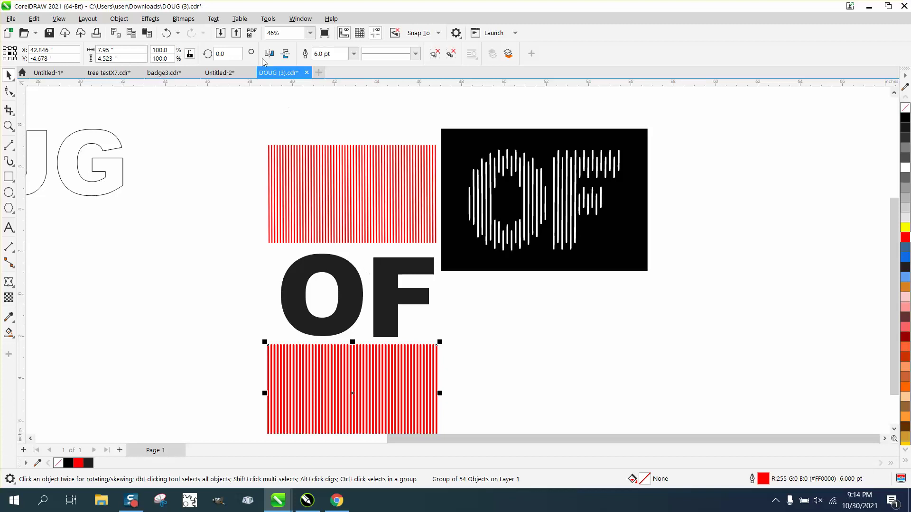
{"action": "left_click", "coordinate": [166, 34]}
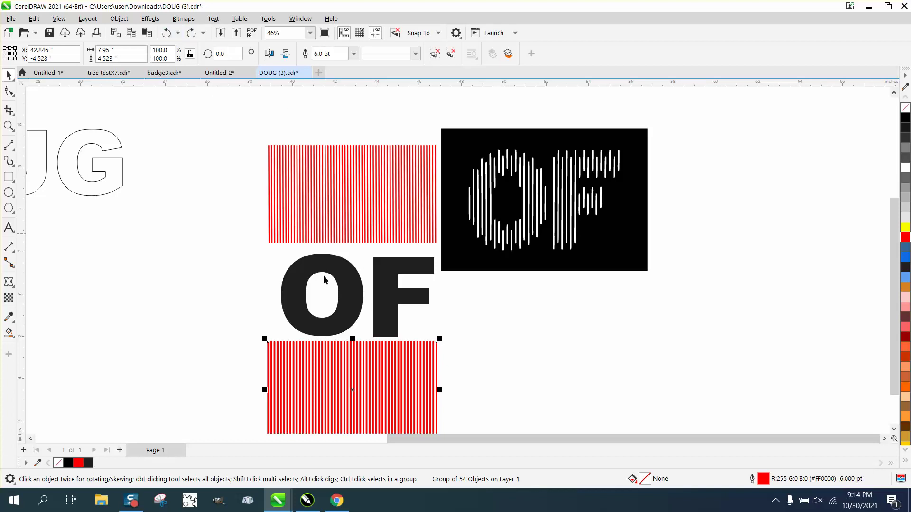
Intersect the red stripes with the O, place the striped O right of the block, and move the black OF box right.
{"action": "left_click_drag", "start_coordinate": [368, 378], "coordinate": [373, 357]}
{"action": "left_click", "coordinate": [202, 289]}
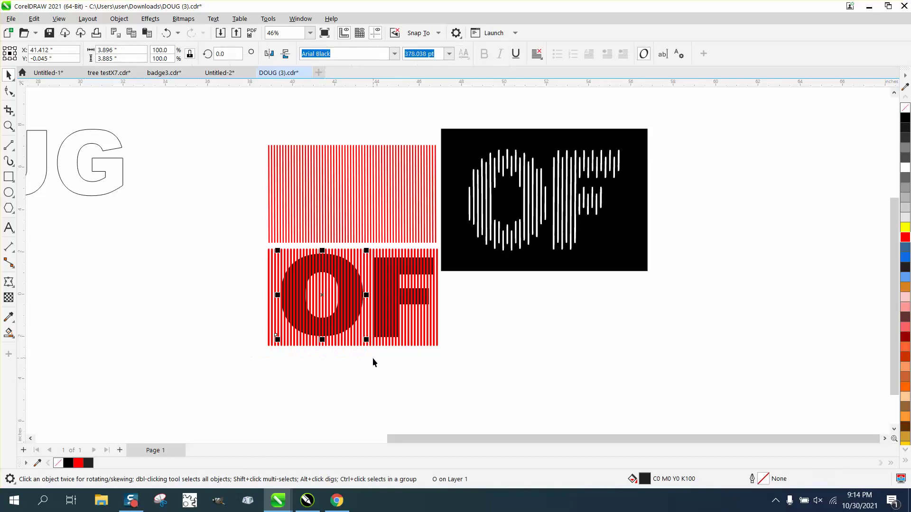
{"action": "left_click", "coordinate": [295, 345], "text": "shift"}
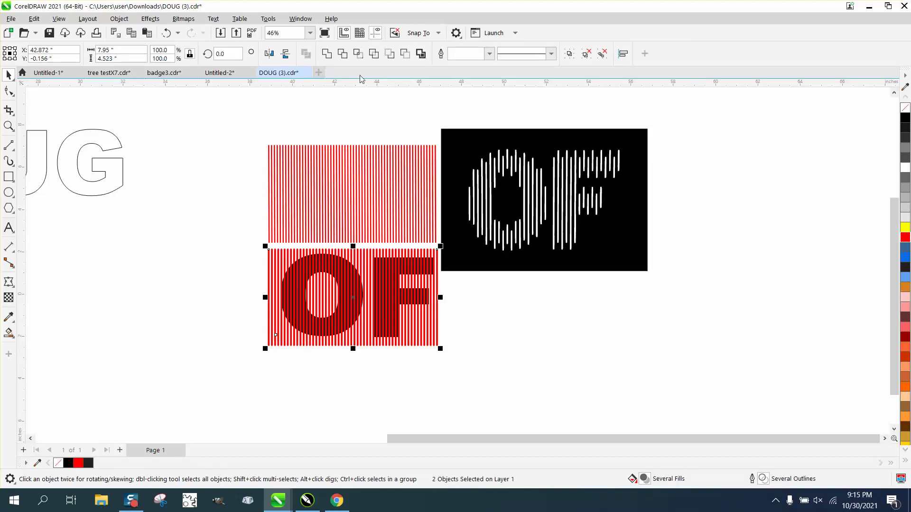
{"action": "left_click", "coordinate": [359, 54]}
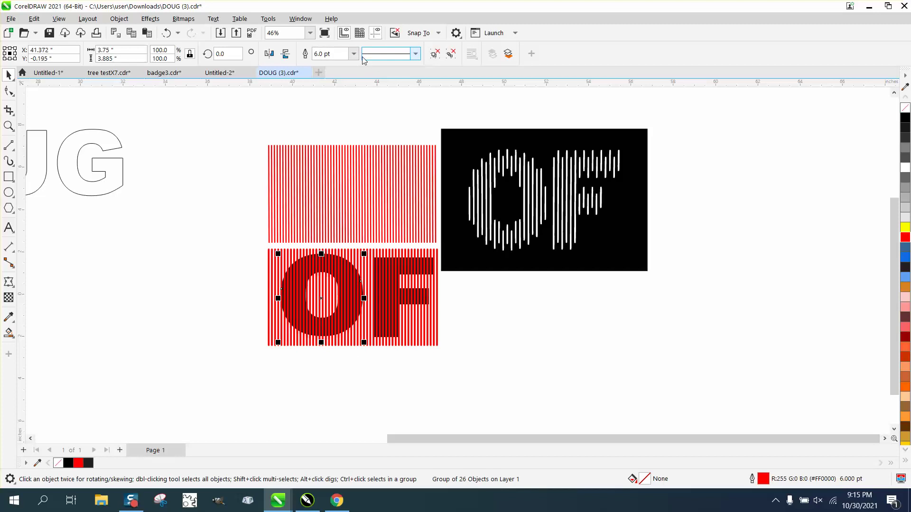
{"action": "key", "text": "Down"}
{"action": "key", "text": "Down"}
{"action": "key", "text": "Down"}
{"action": "key", "text": "Down"}
{"action": "key", "text": "Down"}
{"action": "key", "text": "Down"}
{"action": "key", "text": "Down"}
{"action": "key", "text": "Down"}
{"action": "key", "text": "Down"}
{"action": "key", "text": "Down"}
{"action": "key", "text": "Down"}
{"action": "key", "text": "Down"}
{"action": "key", "text": "Down"}
{"action": "key", "text": "Down"}
{"action": "key", "text": "Down"}
{"action": "key", "text": "Down"}
{"action": "key", "text": "Down"}
{"action": "key", "text": "Down"}
{"action": "key", "text": "Down"}
{"action": "key", "text": "Down"}
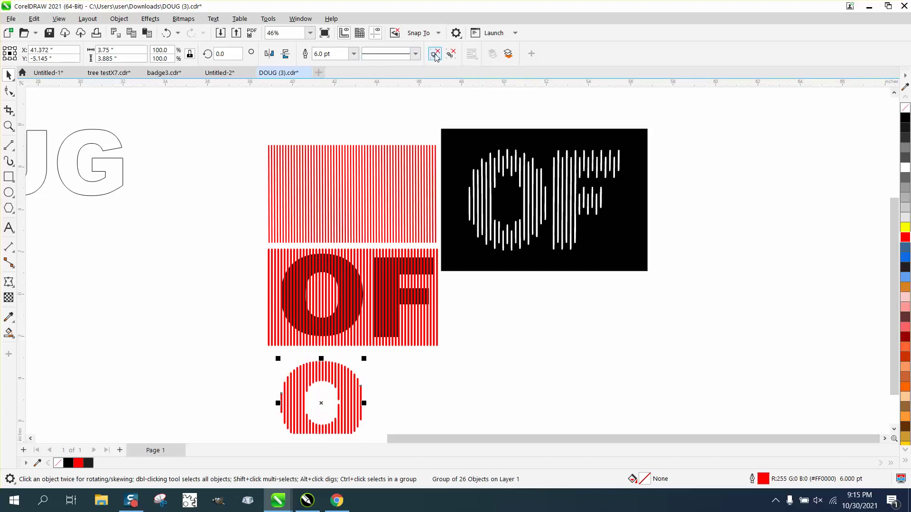
{"action": "left_click_drag", "start_coordinate": [321, 404], "coordinate": [508, 312]}
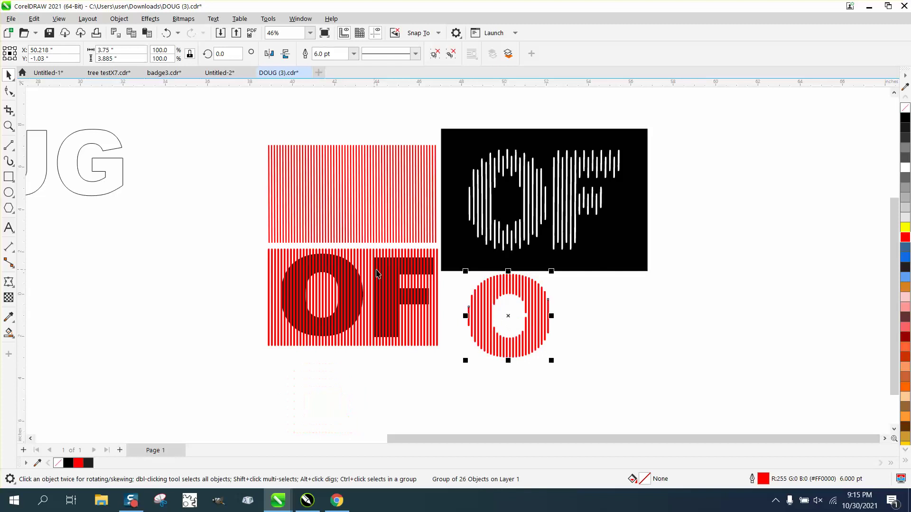
{"action": "left_click_drag", "start_coordinate": [441, 250], "coordinate": [363, 360]}
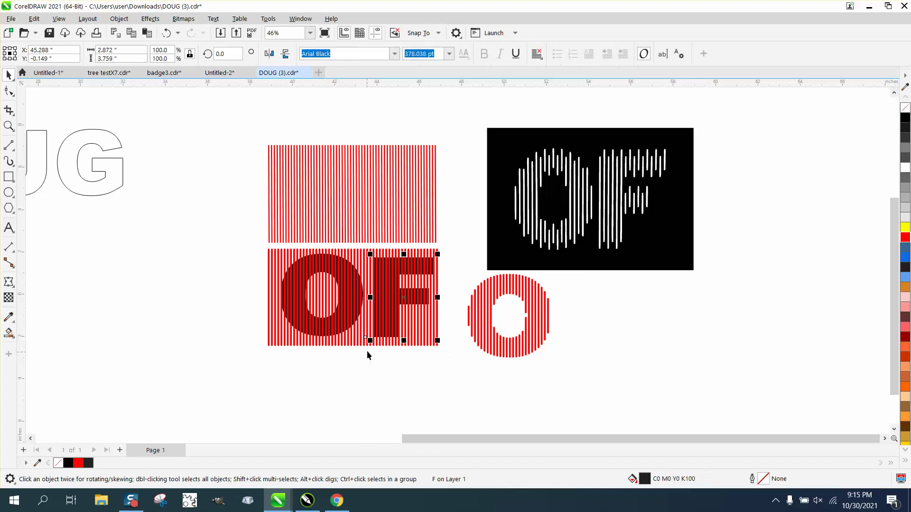
Intersect the stripe block with the F, place the striped F beside the O, and zoom in on both.
{"action": "left_click", "coordinate": [279, 335], "text": "shift"}
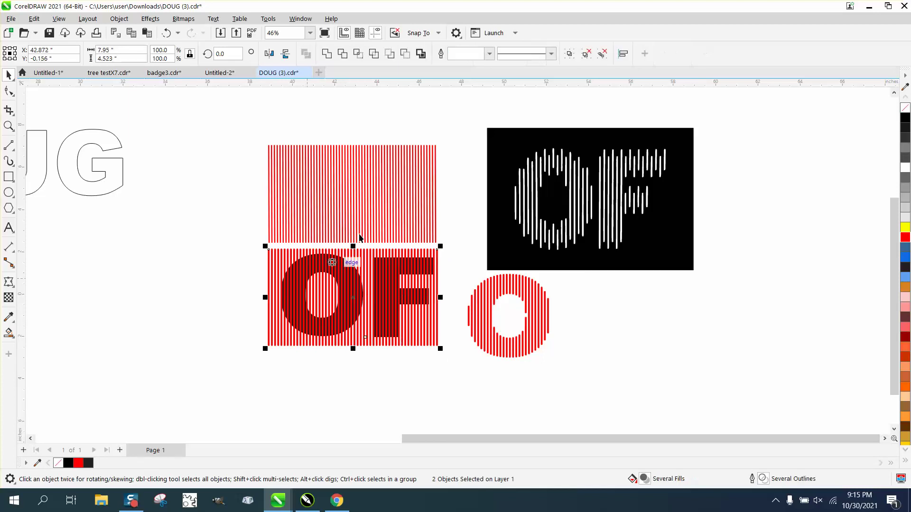
{"action": "left_click", "coordinate": [363, 56]}
{"action": "key", "text": "Down"}
{"action": "key", "text": "Down"}
{"action": "key", "text": "Down"}
{"action": "key", "text": "Down"}
{"action": "key", "text": "Down"}
{"action": "key", "text": "Down"}
{"action": "key", "text": "Down"}
{"action": "key", "text": "Down"}
{"action": "key", "text": "Down"}
{"action": "key", "text": "Down"}
{"action": "key", "text": "Down"}
{"action": "key", "text": "Down"}
{"action": "key", "text": "Down"}
{"action": "key", "text": "Down"}
{"action": "key", "text": "Down"}
{"action": "key", "text": "Down"}
{"action": "key", "text": "Down"}
{"action": "key", "text": "Down"}
{"action": "key", "text": "Down"}
{"action": "key", "text": "Down"}
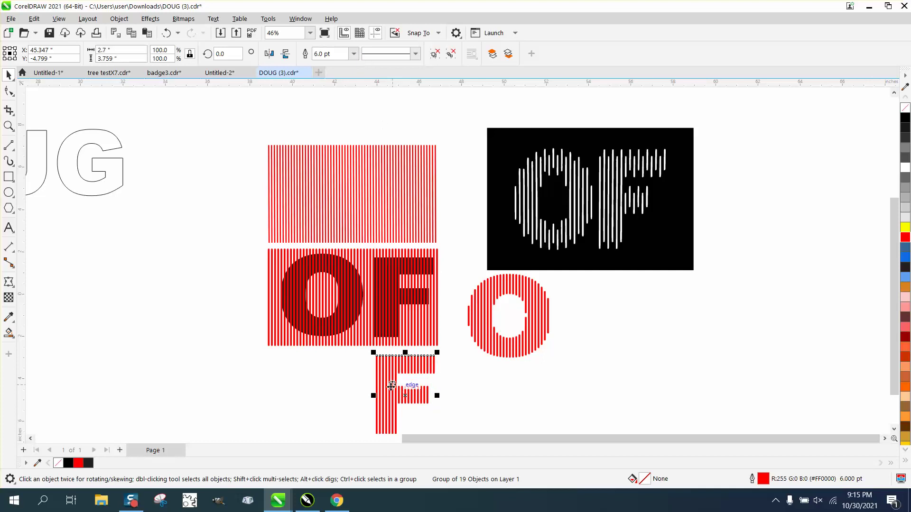
{"action": "left_click_drag", "start_coordinate": [391, 386], "coordinate": [566, 313]}
{"action": "left_click", "coordinate": [6, 127]}
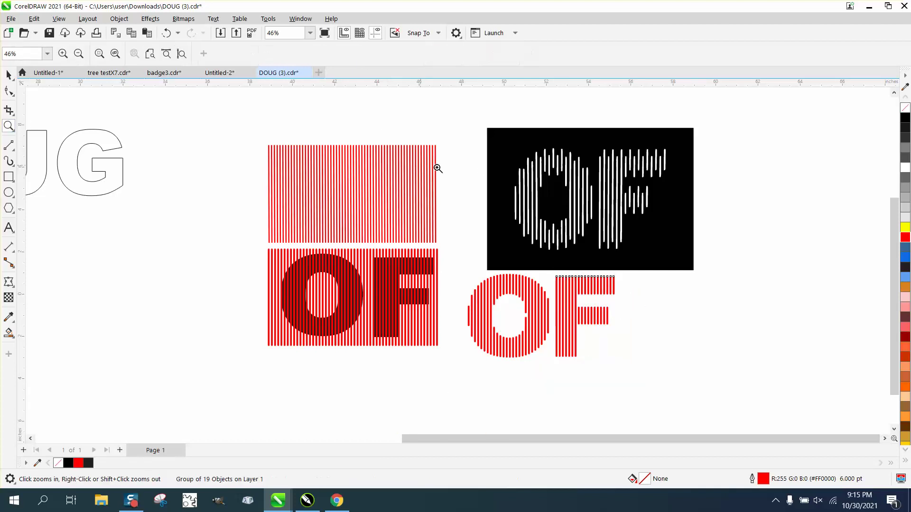
{"action": "left_click_drag", "start_coordinate": [459, 140], "coordinate": [767, 402]}
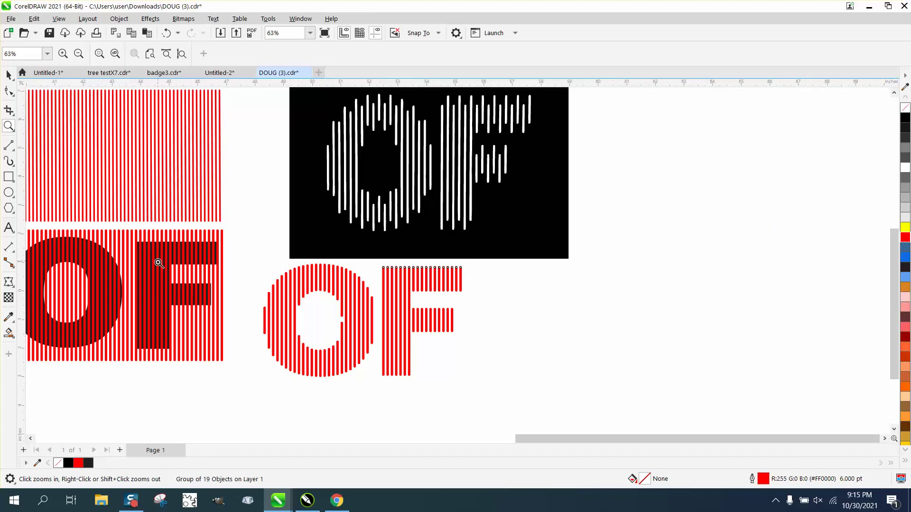
Ungroup the striped F into separate lines with Object > Group > Ungroup.
{"action": "left_click", "coordinate": [9, 75]}
{"action": "left_click", "coordinate": [446, 285]}
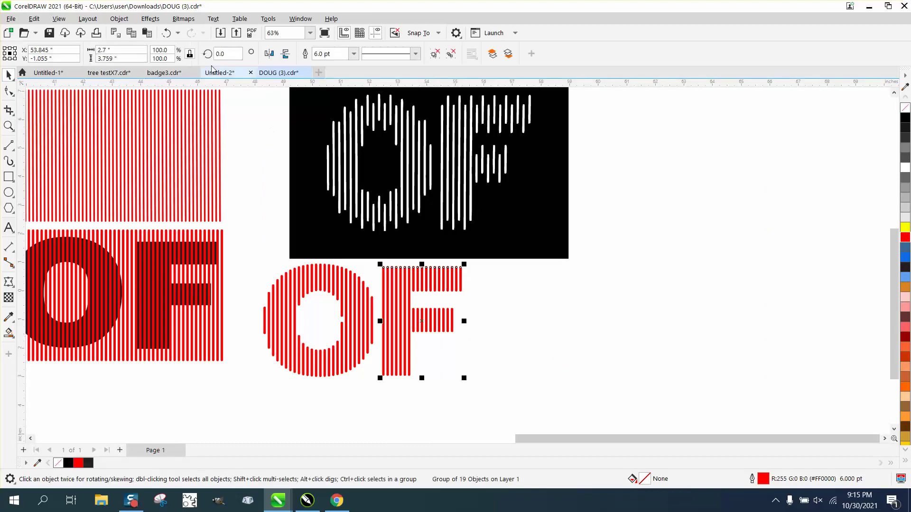
{"action": "left_click", "coordinate": [119, 18]}
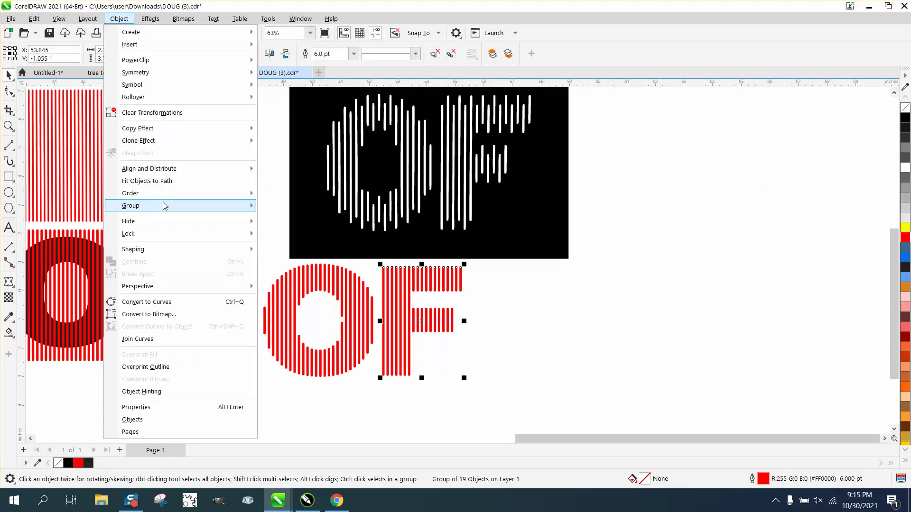
{"action": "mouse_move", "coordinate": [165, 205]}
{"action": "left_click", "coordinate": [275, 222]}
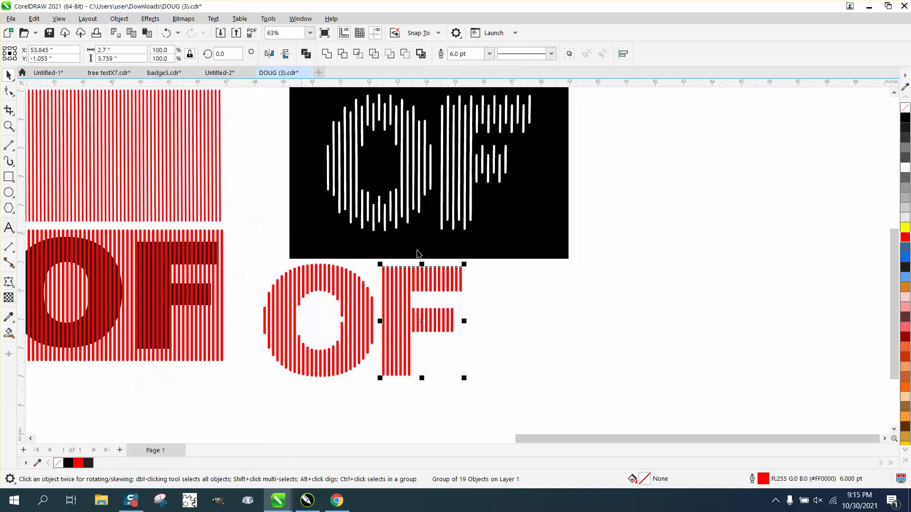
{"action": "left_click", "coordinate": [572, 331]}
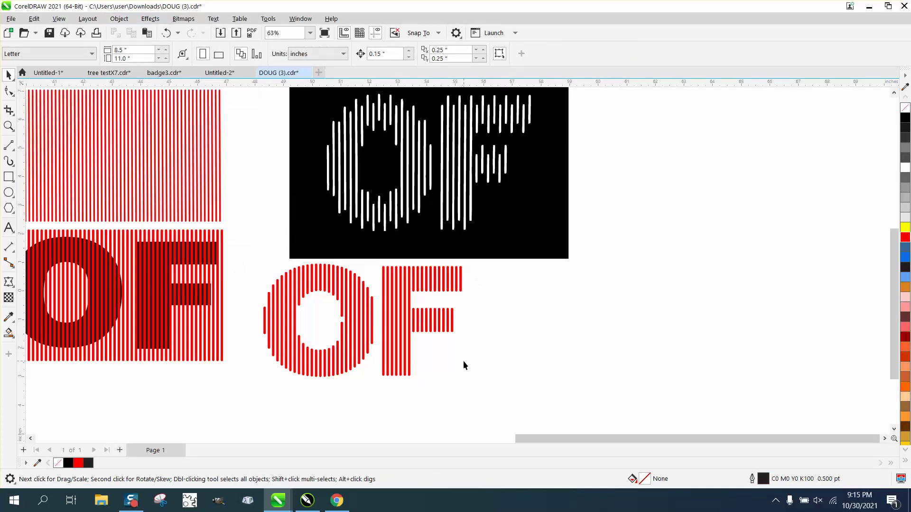
Select individual vertical lines of the F, then zoom in closely on the red OF.
{"action": "left_click", "coordinate": [386, 375]}
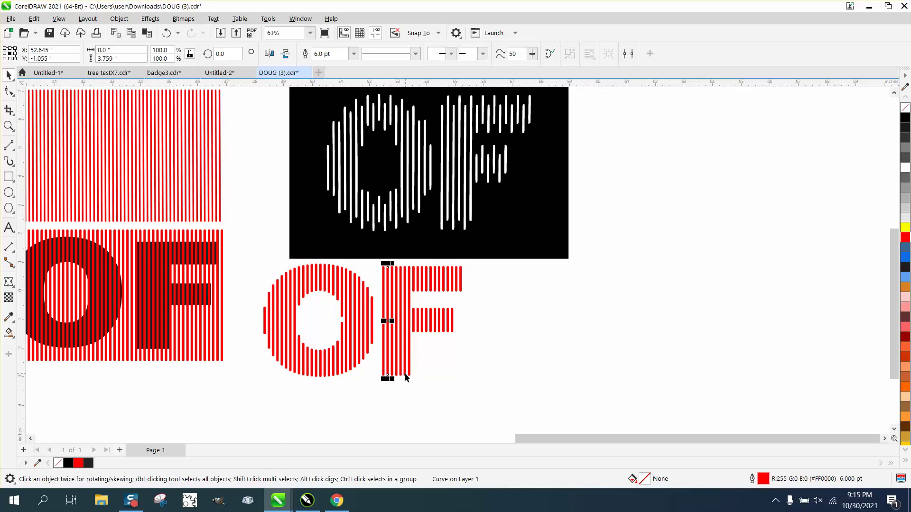
{"action": "left_click", "coordinate": [414, 416]}
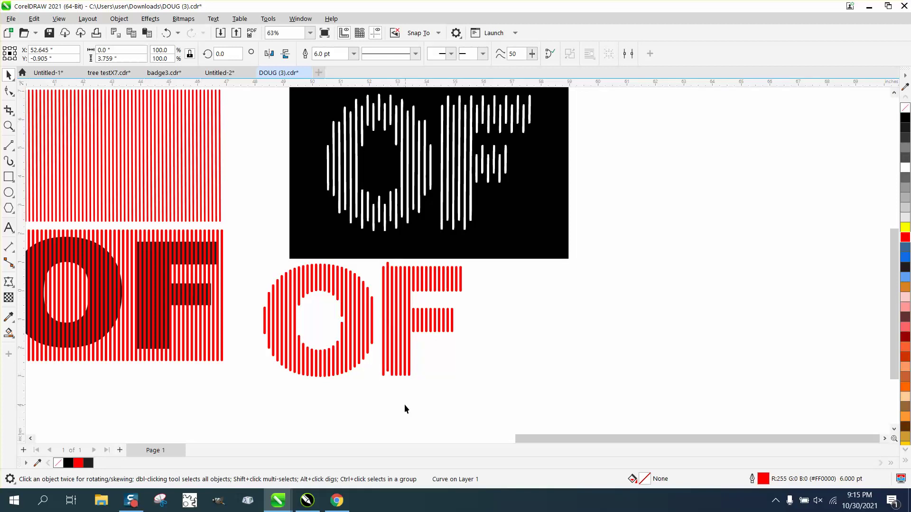
{"action": "left_click", "coordinate": [397, 376]}
{"action": "left_click", "coordinate": [404, 386]}
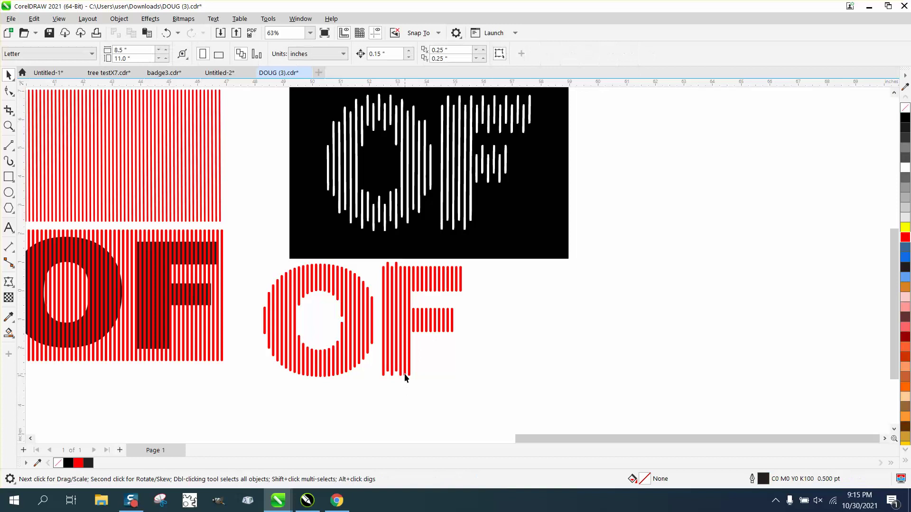
{"action": "left_click", "coordinate": [405, 375]}
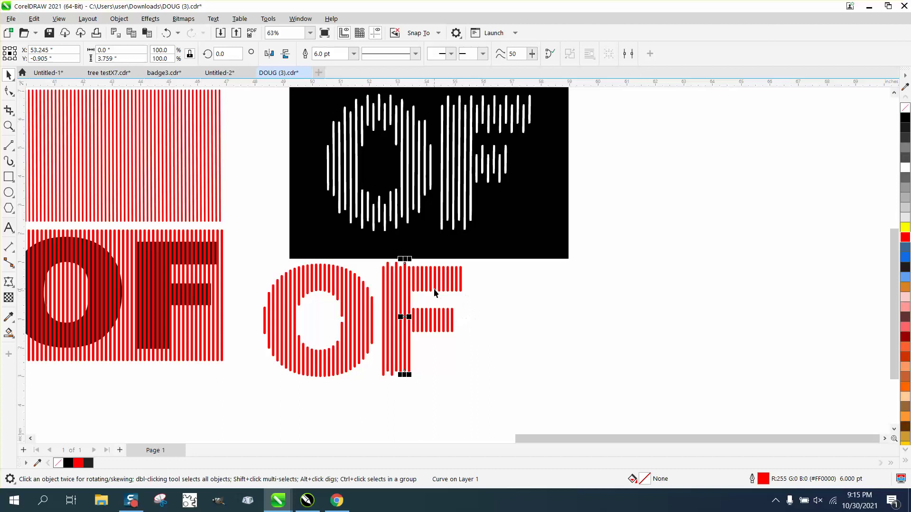
{"action": "left_click", "coordinate": [7, 126]}
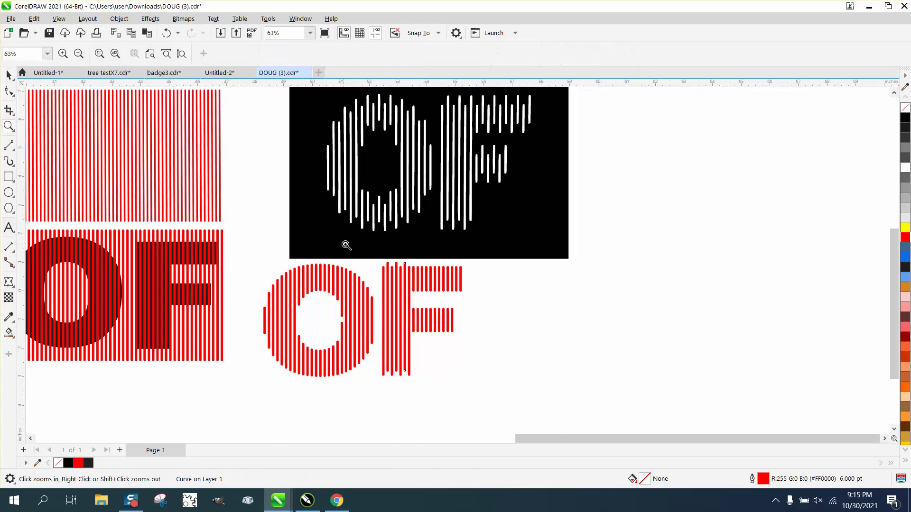
{"action": "left_click_drag", "start_coordinate": [346, 244], "coordinate": [569, 387]}
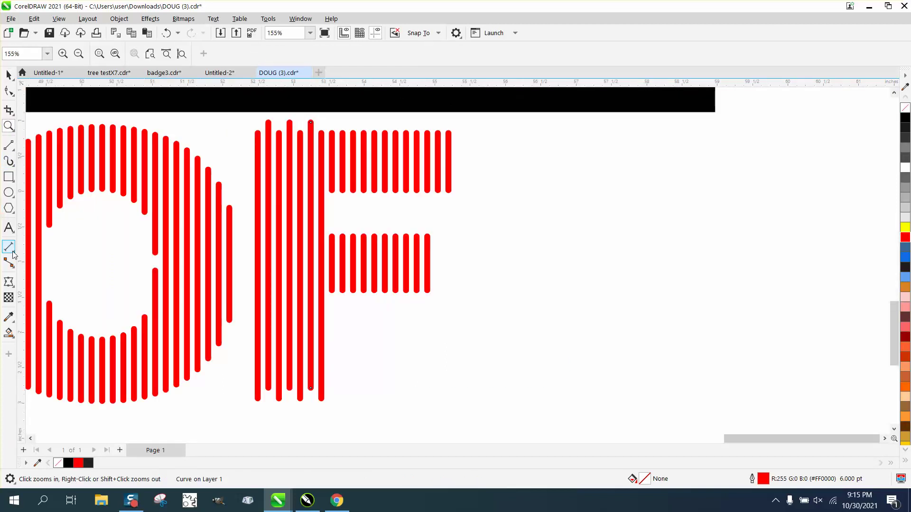
{"action": "mouse_move", "coordinate": [7, 131]}
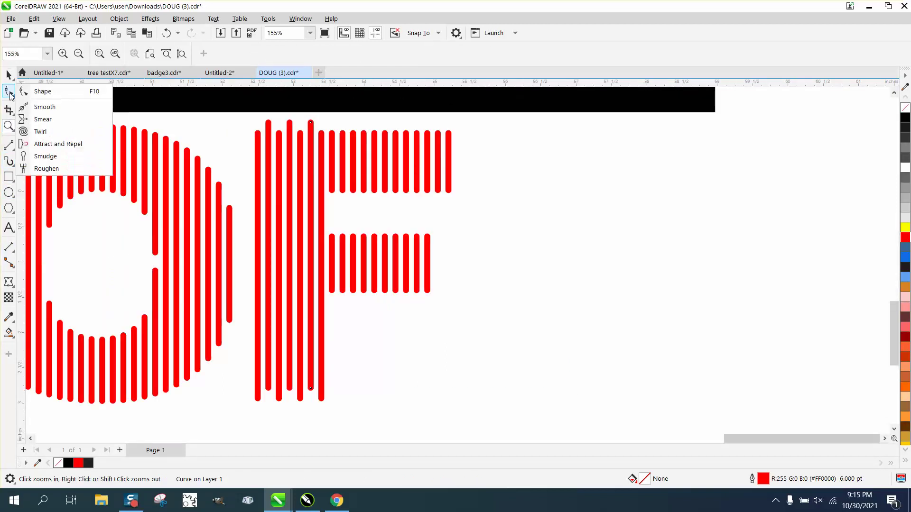
Nudge the first F arm line up to stagger its top, then select further arm lines.
{"action": "left_click", "coordinate": [8, 74]}
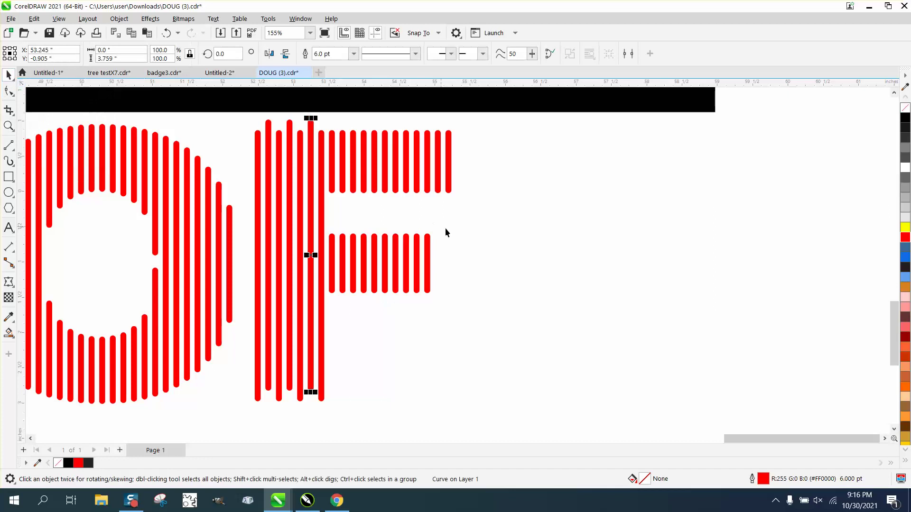
{"action": "left_click", "coordinate": [332, 134]}
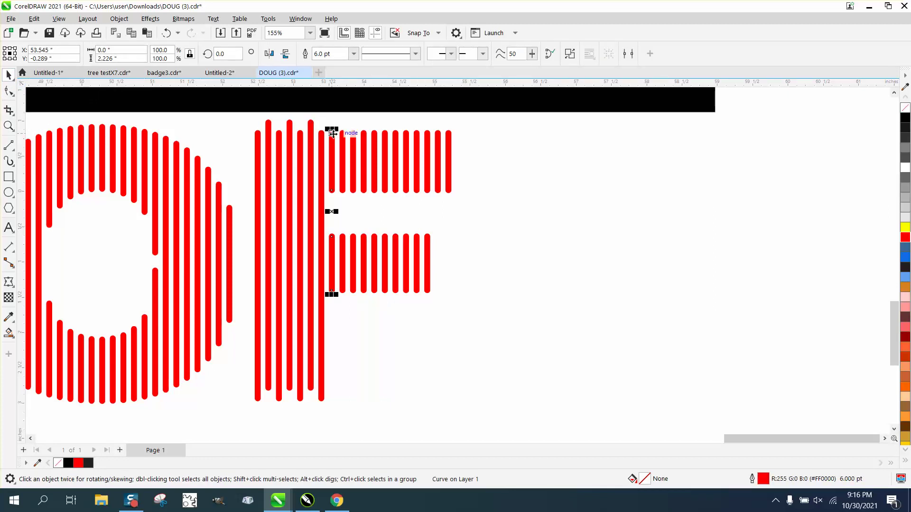
{"action": "key", "text": "Up"}
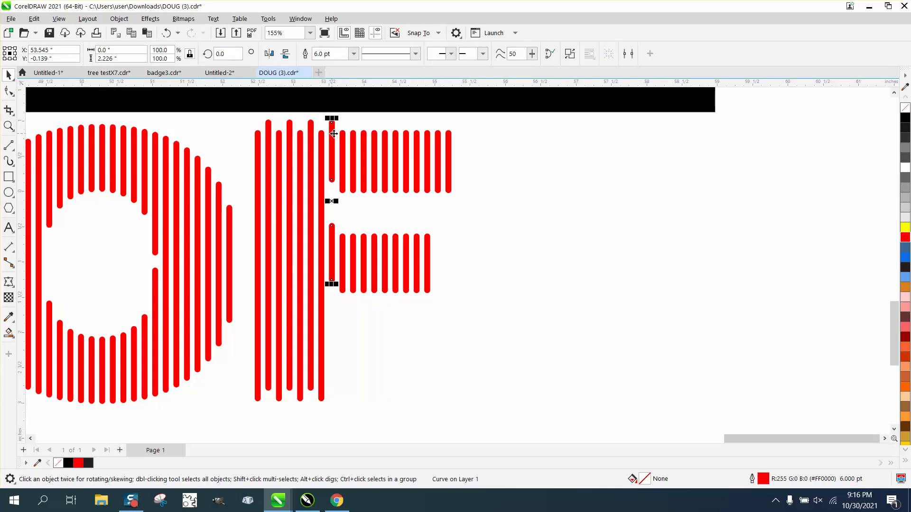
{"action": "key", "text": "Right"}
{"action": "key", "text": "Right"}
{"action": "key", "text": "Right"}
{"action": "key", "text": "Right"}
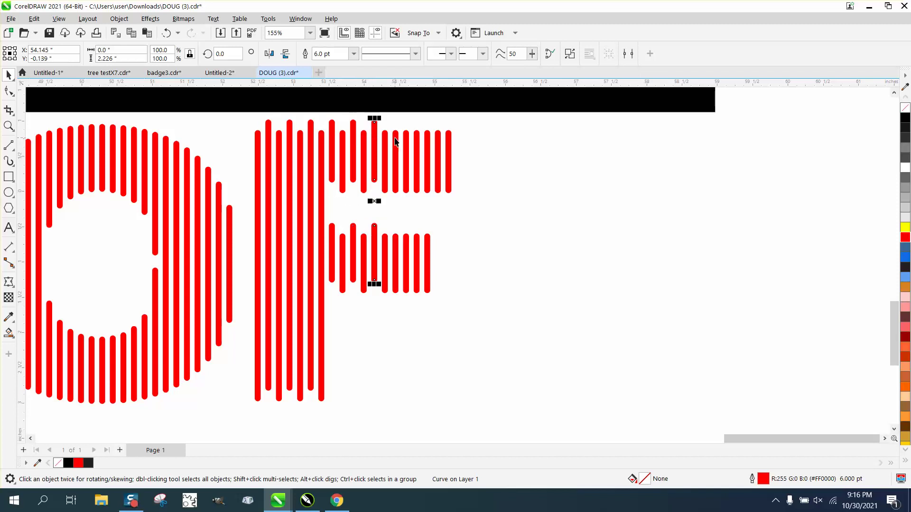
{"action": "key", "text": "Right"}
{"action": "key", "text": "Right"}
{"action": "key", "text": "Right"}
{"action": "key", "text": "Right"}
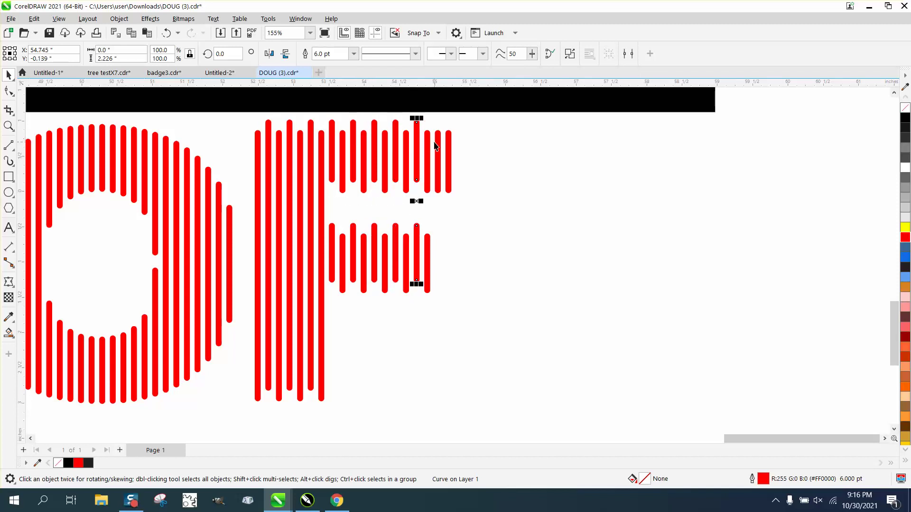
{"action": "left_click", "coordinate": [436, 145]}
{"action": "scroll", "coordinate": [403, 316], "scroll_direction": "down", "scroll_amount": 5}
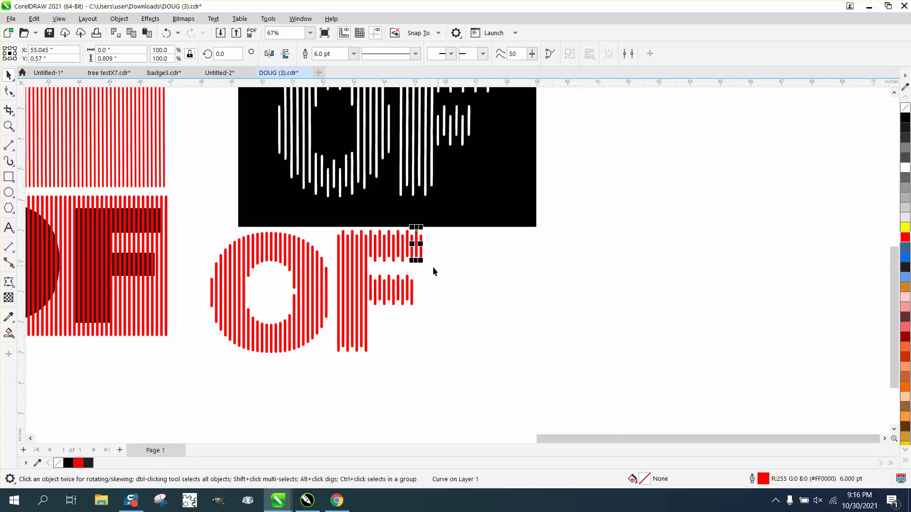
Zoom in on the lower red O and F so they fill the view, then return to the Pick tool.
{"action": "scroll", "coordinate": [489, 197], "scroll_direction": "down", "scroll_amount": 1}
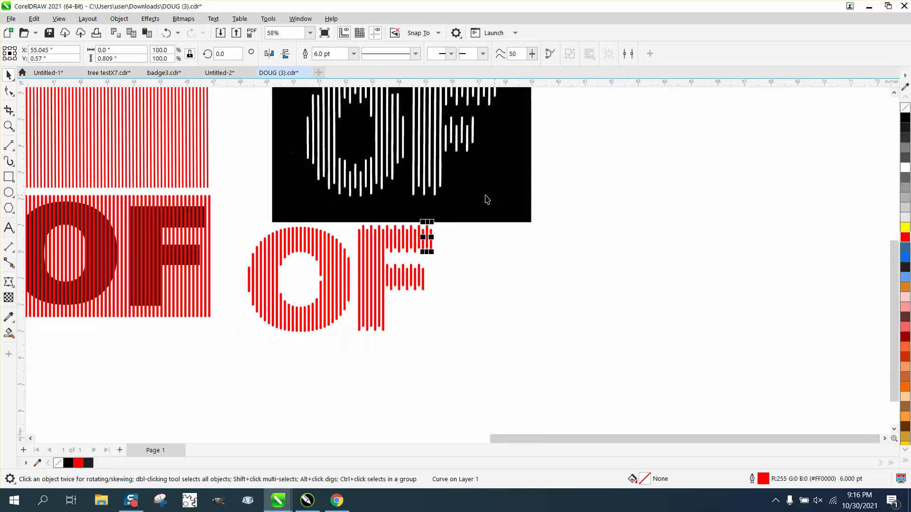
{"action": "left_click", "coordinate": [13, 130]}
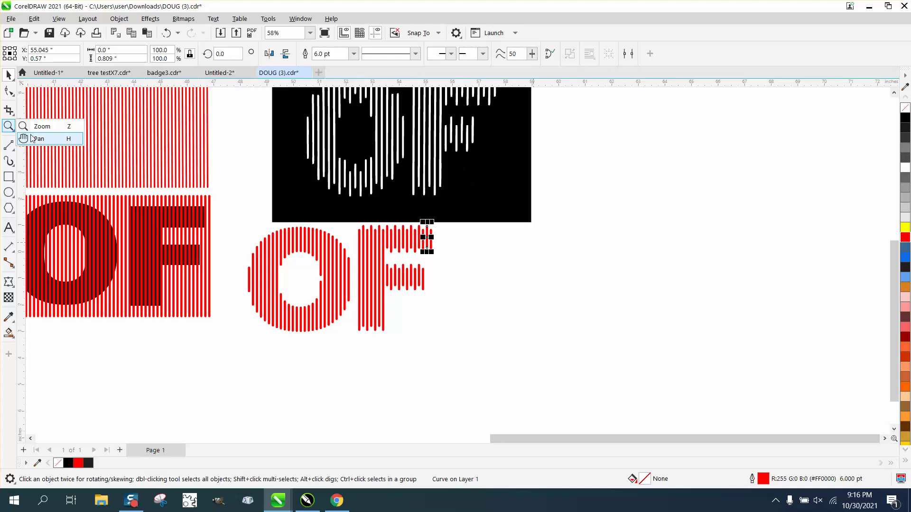
{"action": "left_click", "coordinate": [41, 126]}
{"action": "scroll", "coordinate": [451, 299], "scroll_direction": "down", "scroll_amount": 2}
{"action": "scroll", "coordinate": [439, 132], "scroll_direction": "up", "scroll_amount": 5}
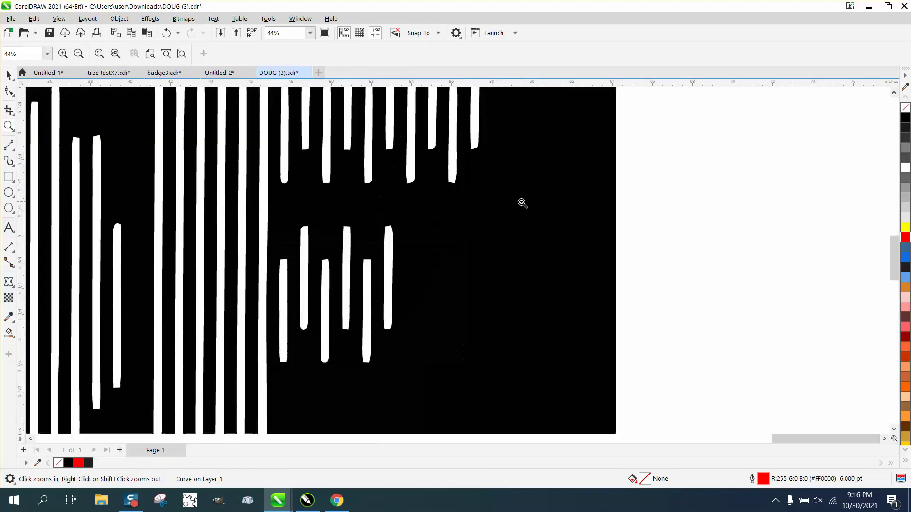
{"action": "scroll", "coordinate": [332, 244], "scroll_direction": "up", "scroll_amount": 1}
{"action": "scroll", "coordinate": [344, 250], "scroll_direction": "down", "scroll_amount": 1}
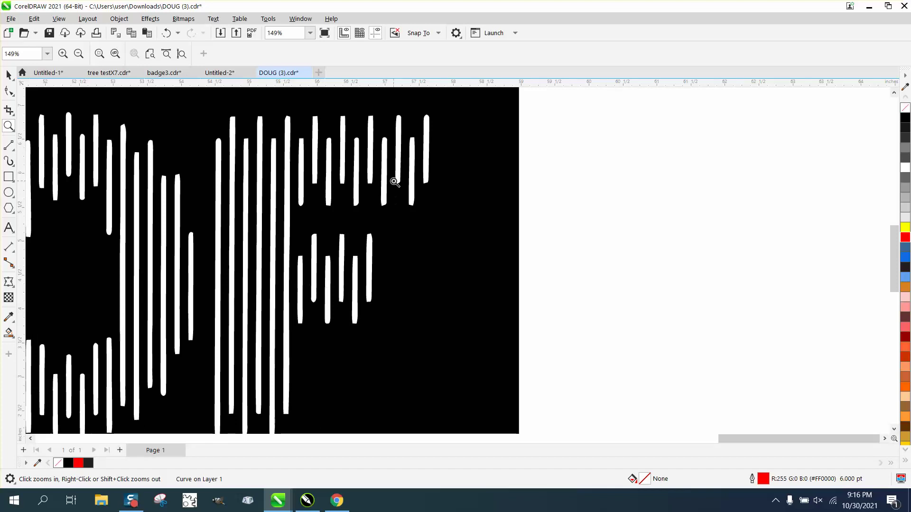
{"action": "scroll", "coordinate": [393, 206], "scroll_direction": "down", "scroll_amount": 4}
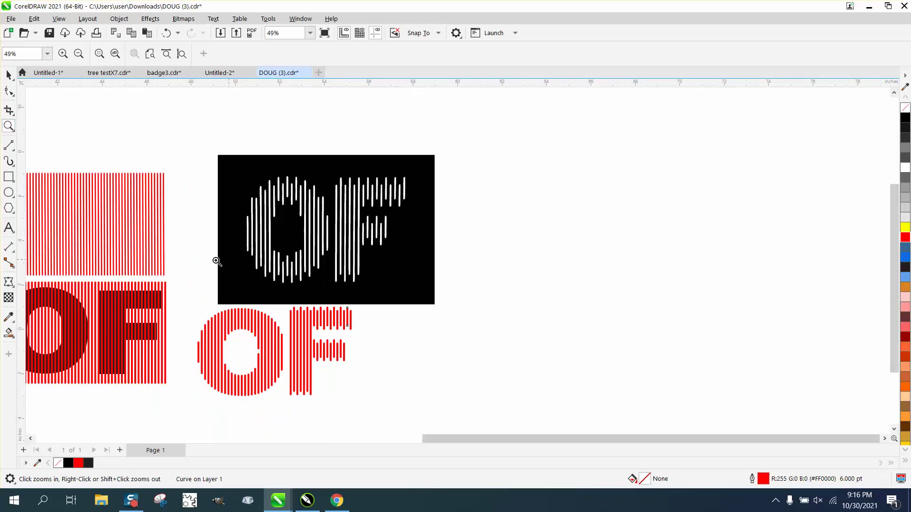
{"action": "left_click_drag", "start_coordinate": [186, 285], "coordinate": [295, 410]}
{"action": "left_click", "coordinate": [9, 74]}
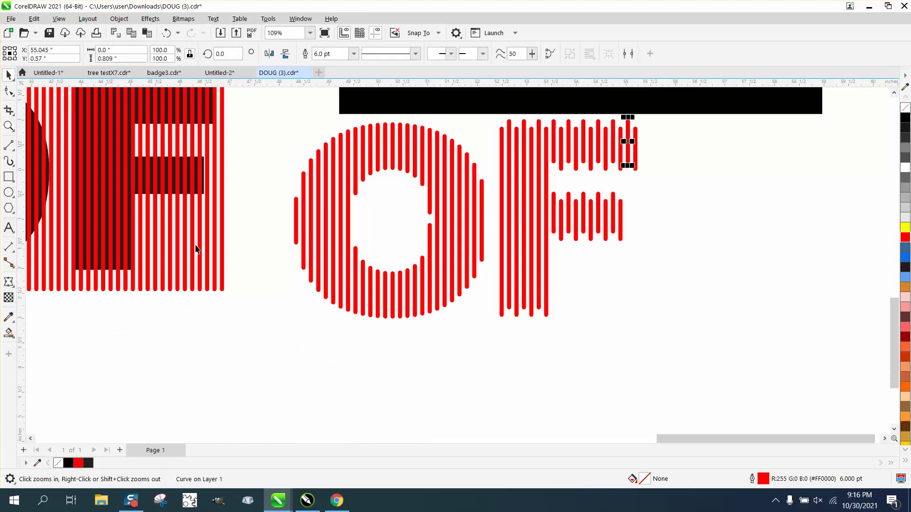
Ungroup the red O into separate vertical bars.
{"action": "left_click", "coordinate": [286, 311]}
{"action": "left_click", "coordinate": [324, 213]}
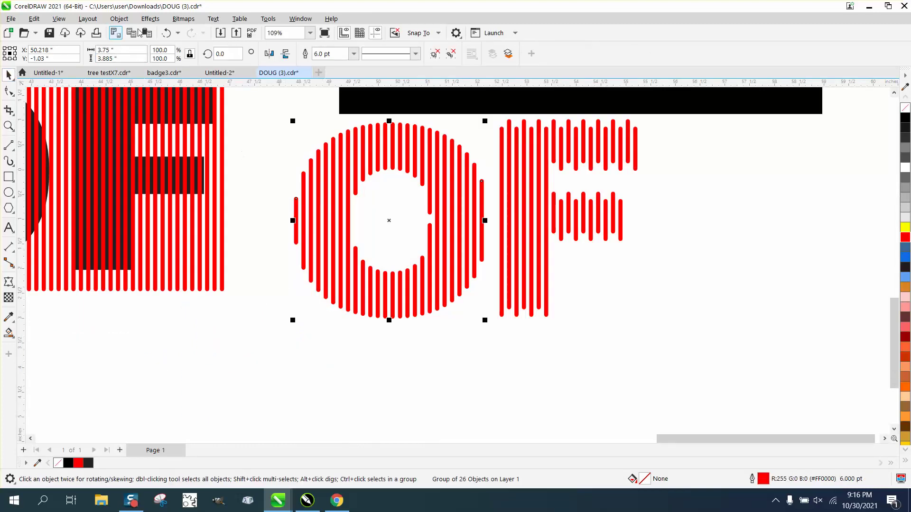
{"action": "left_click", "coordinate": [119, 19]}
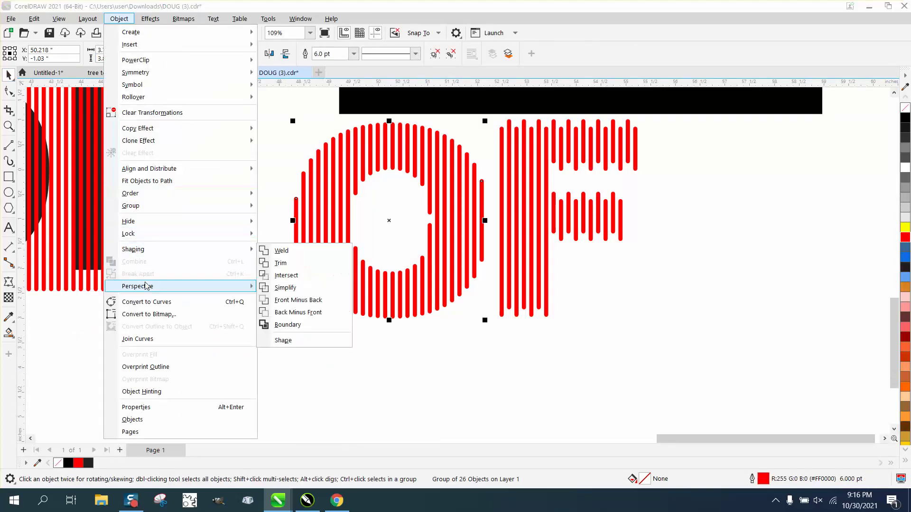
{"action": "mouse_move", "coordinate": [139, 210]}
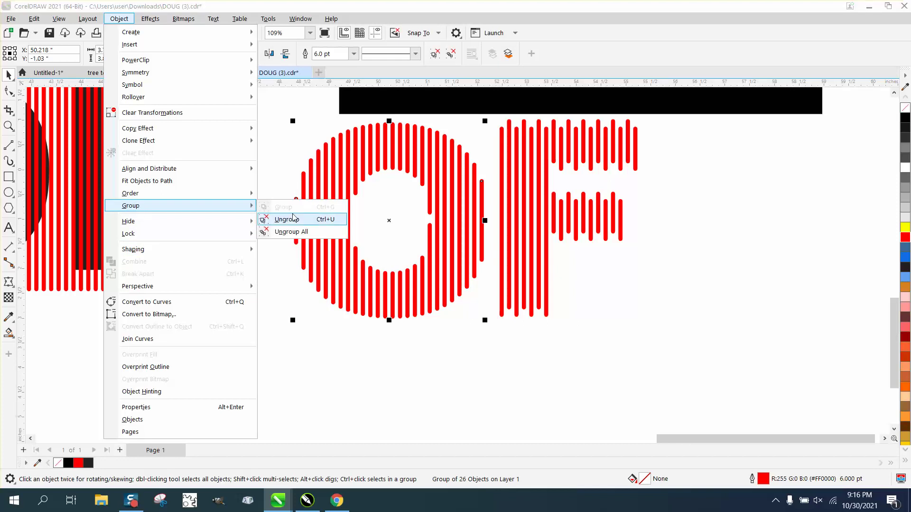
{"action": "left_click", "coordinate": [286, 219]}
{"action": "left_click", "coordinate": [233, 241]}
Nudge the O's leftmost bar slightly down and zoom in on the O.
{"action": "scroll", "coordinate": [310, 314], "scroll_direction": "down", "scroll_amount": 3}
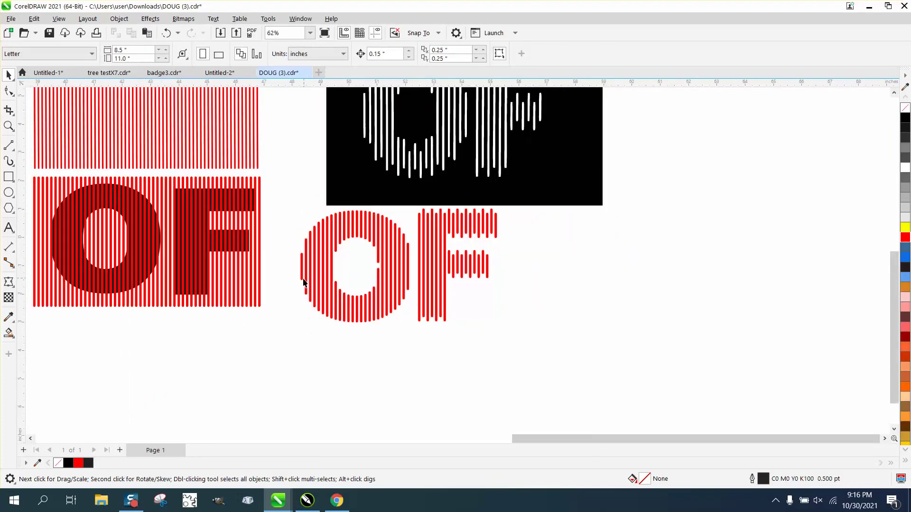
{"action": "scroll", "coordinate": [297, 293], "scroll_direction": "down", "scroll_amount": 1}
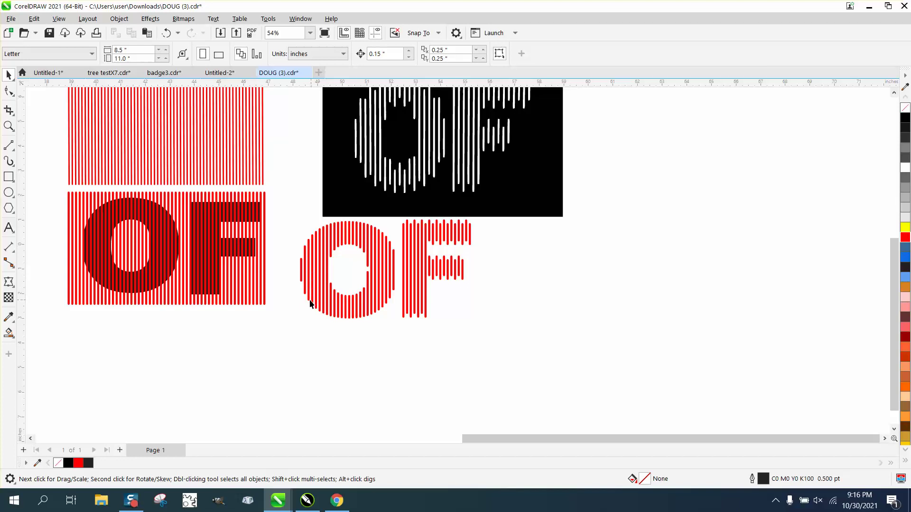
{"action": "left_click", "coordinate": [309, 304]}
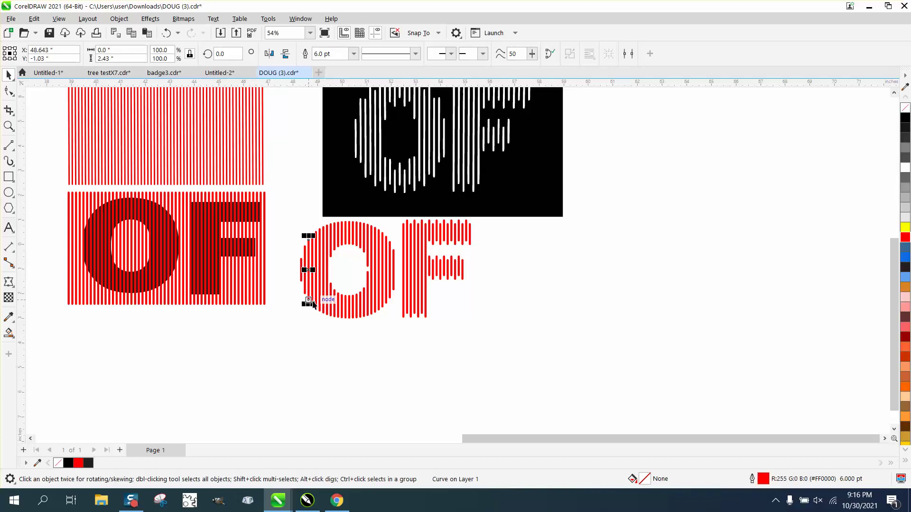
{"action": "left_click_drag", "start_coordinate": [315, 304], "coordinate": [316, 307]}
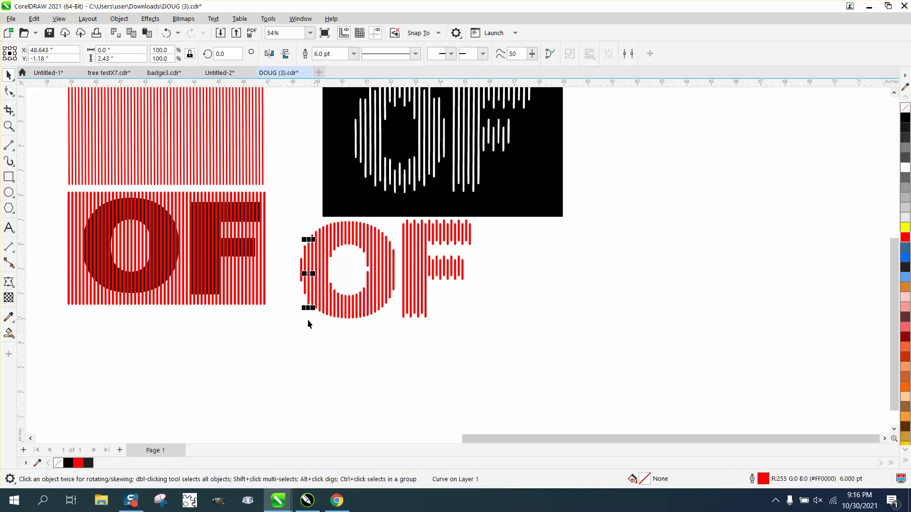
{"action": "left_click", "coordinate": [14, 127]}
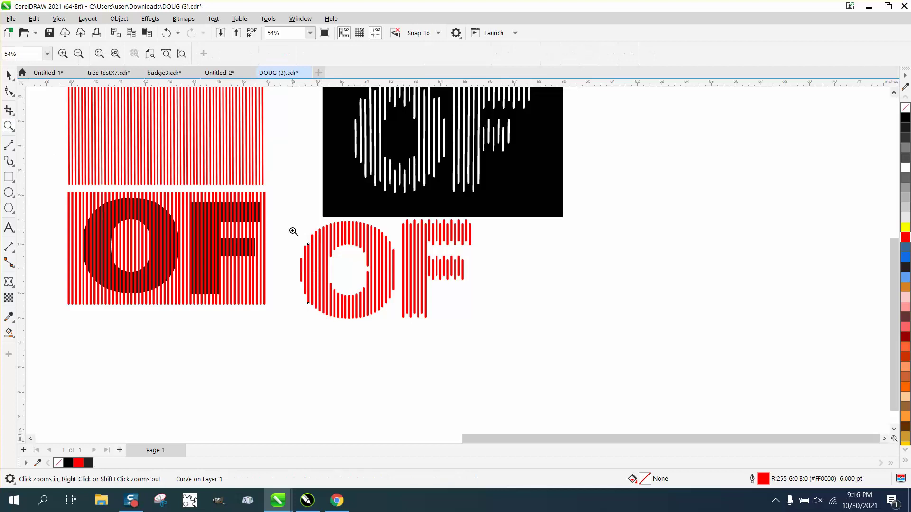
{"action": "left_click_drag", "start_coordinate": [468, 366], "coordinate": [468, 367]}
{"action": "left_click", "coordinate": [9, 74]}
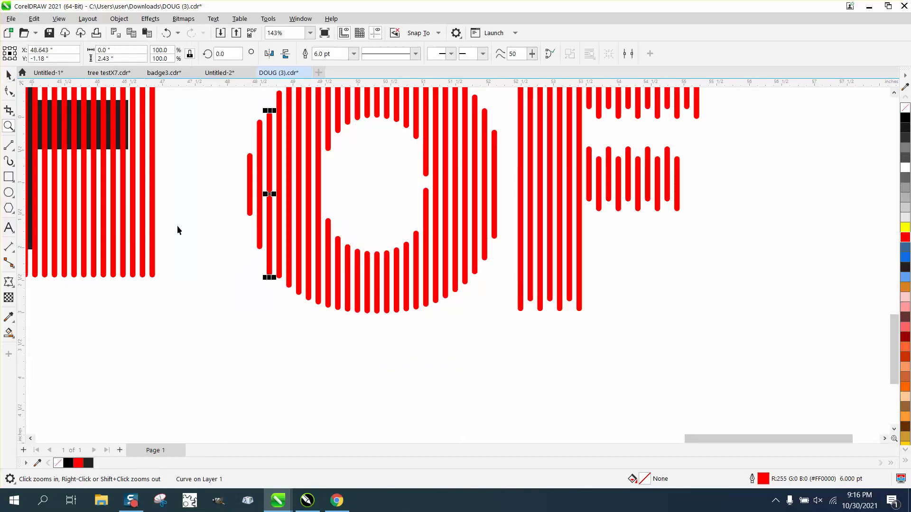
Lower several more O bars to stagger their ends, then select all O and F lines.
{"action": "left_click", "coordinate": [262, 331]}
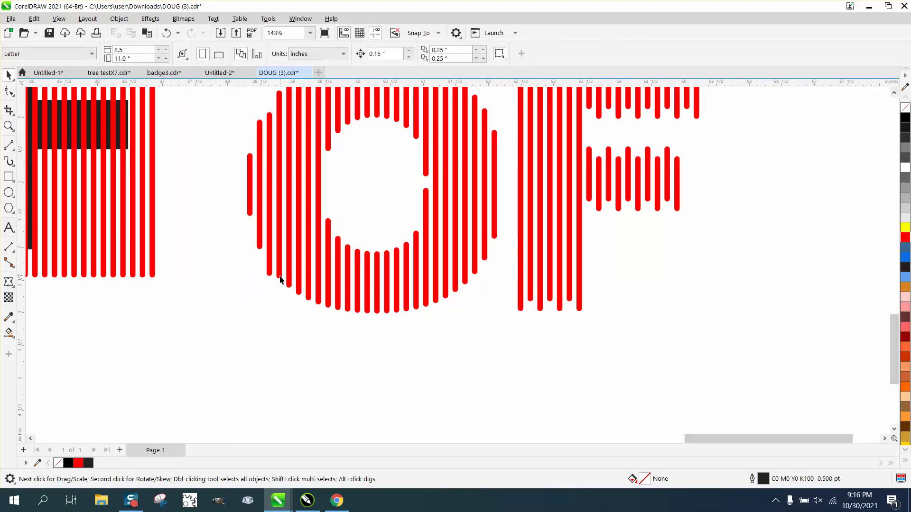
{"action": "left_click", "coordinate": [280, 279]}
{"action": "left_click_drag", "start_coordinate": [288, 285], "coordinate": [465, 291]}
{"action": "left_click", "coordinate": [327, 305]}
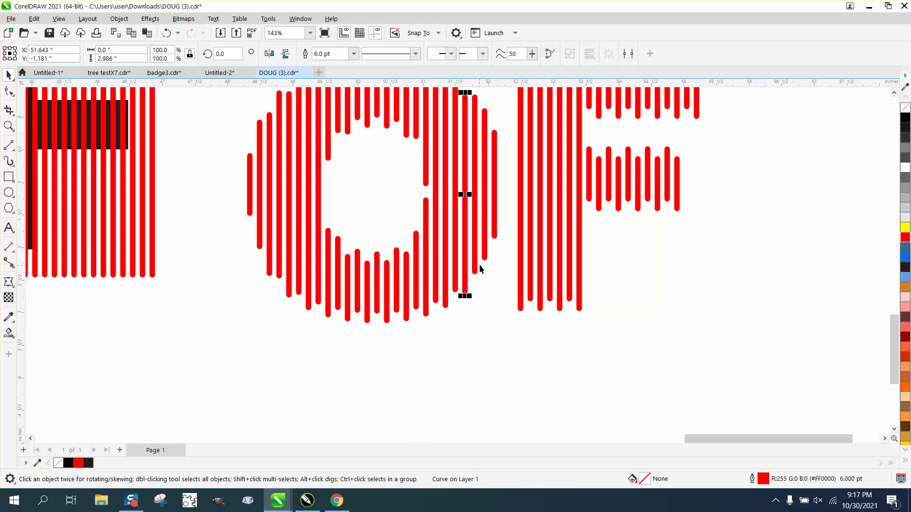
{"action": "left_click_drag", "start_coordinate": [485, 259], "coordinate": [483, 270]}
{"action": "scroll", "coordinate": [338, 351], "scroll_direction": "down", "scroll_amount": 3}
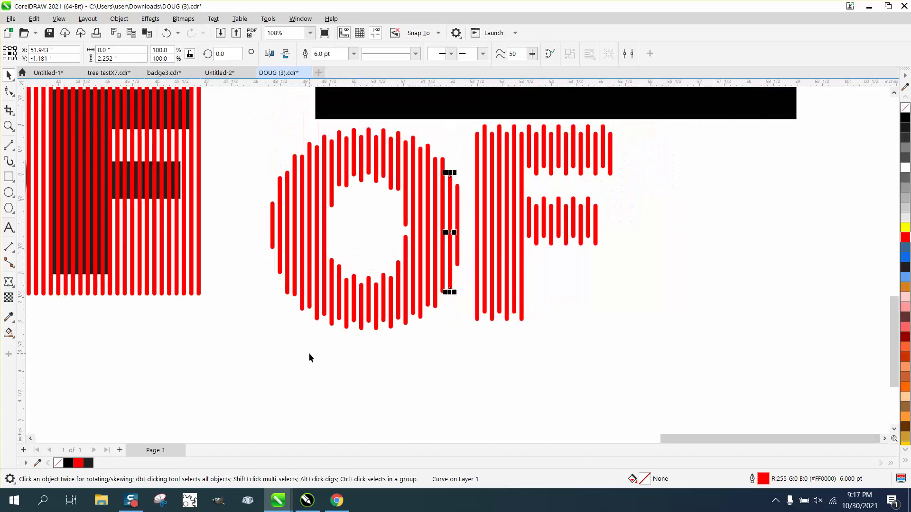
{"action": "left_click_drag", "start_coordinate": [264, 164], "coordinate": [574, 365]}
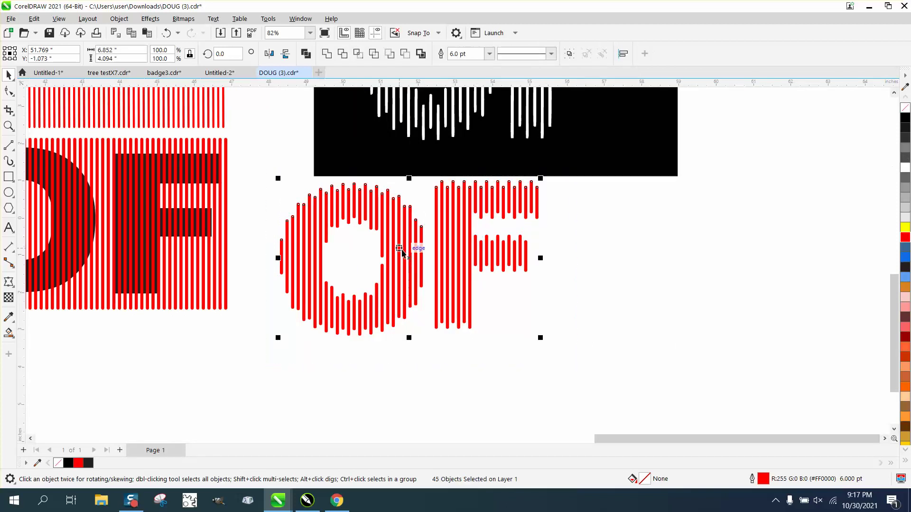
Move the O and F lines right and draw a black-filled rectangle around them.
{"action": "left_click_drag", "start_coordinate": [431, 256], "coordinate": [494, 262]}
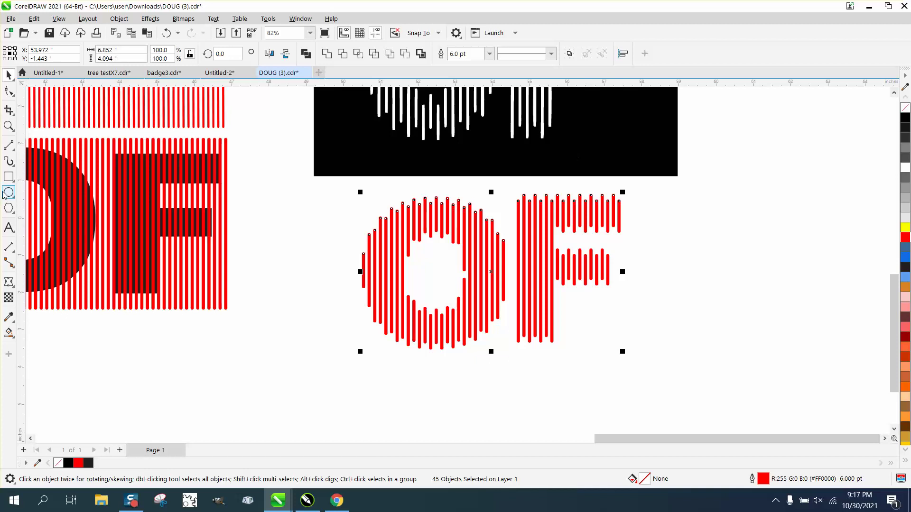
{"action": "left_click", "coordinate": [9, 177]}
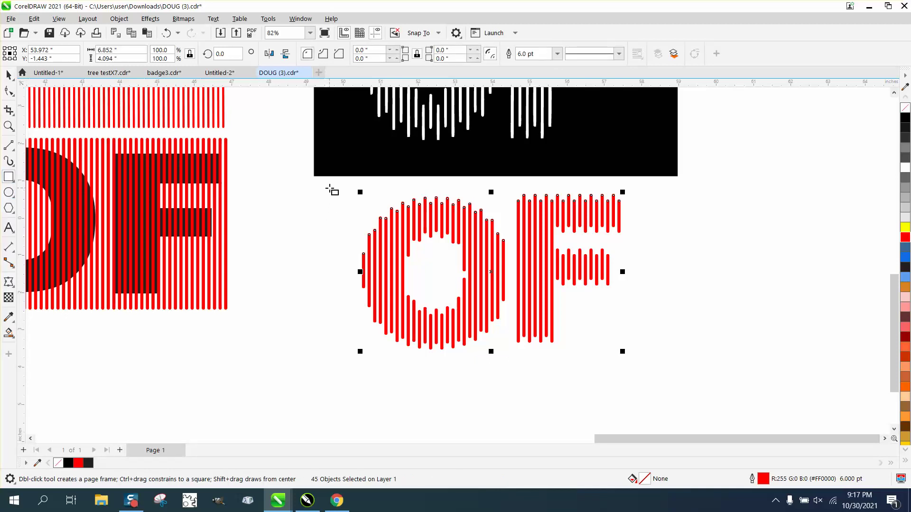
{"action": "left_click_drag", "start_coordinate": [329, 188], "coordinate": [645, 352]}
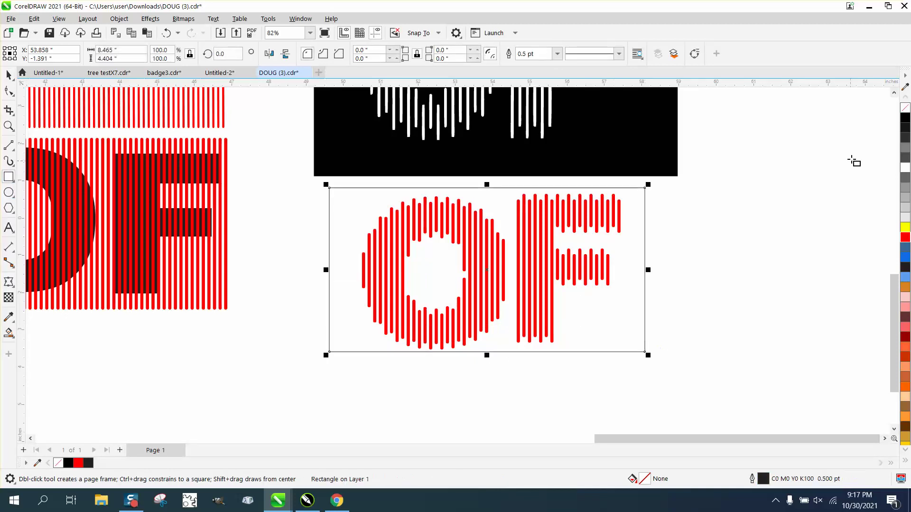
{"action": "left_click", "coordinate": [906, 118]}
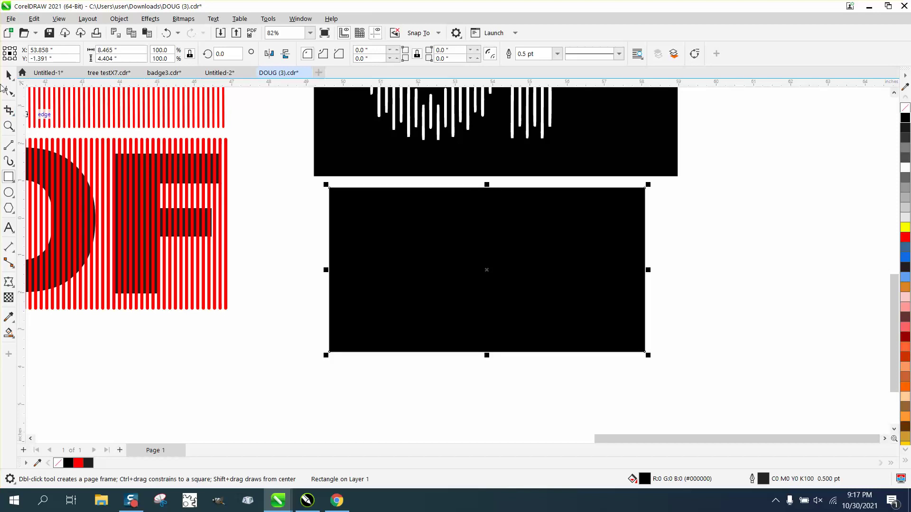
Send the black rectangle to the back of the page, behind the lines.
{"action": "left_click", "coordinate": [114, 20]}
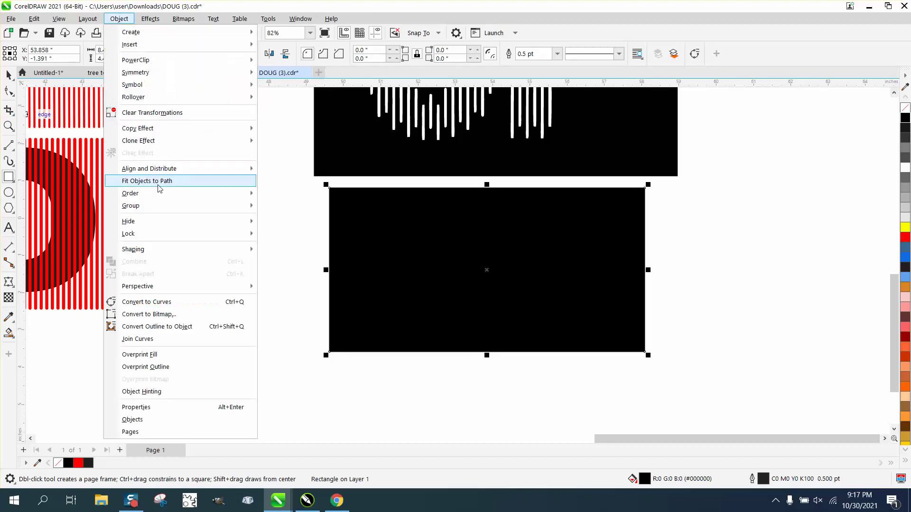
{"action": "mouse_move", "coordinate": [187, 195]}
{"action": "left_click", "coordinate": [284, 207]}
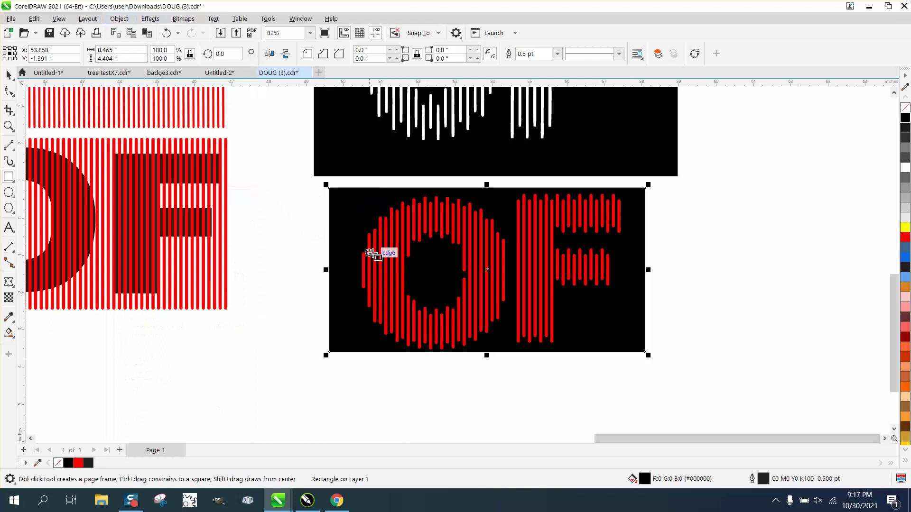
{"action": "left_click", "coordinate": [8, 75]}
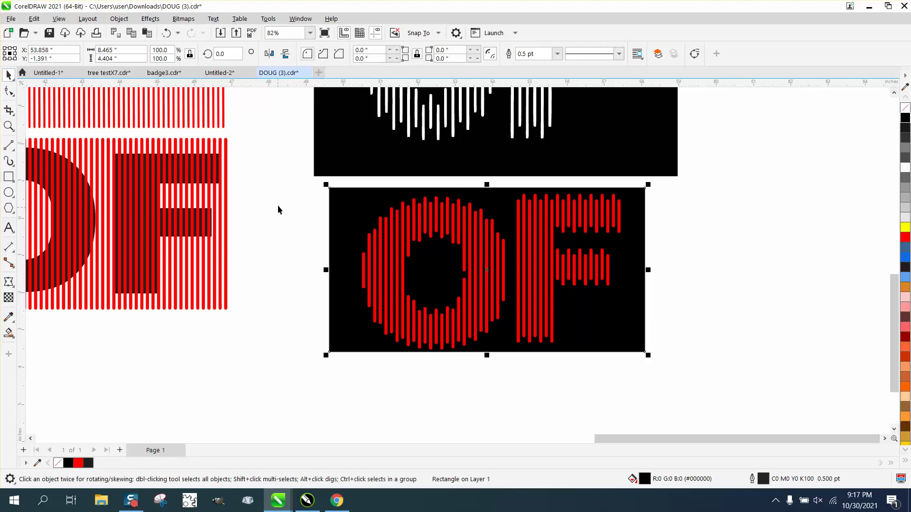
Give all the O and F lines a white fill and white outline.
{"action": "left_click_drag", "start_coordinate": [308, 188], "coordinate": [639, 362]}
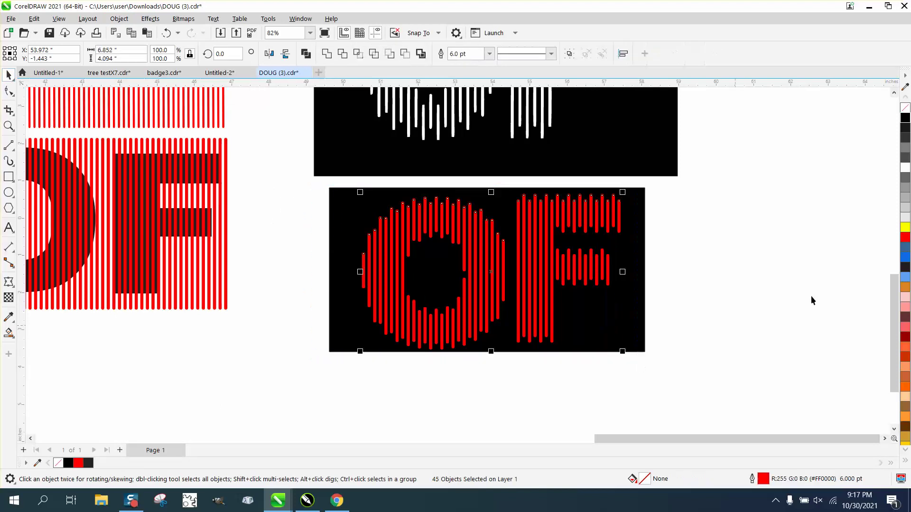
{"action": "left_click", "coordinate": [905, 169]}
{"action": "right_click", "coordinate": [906, 169]}
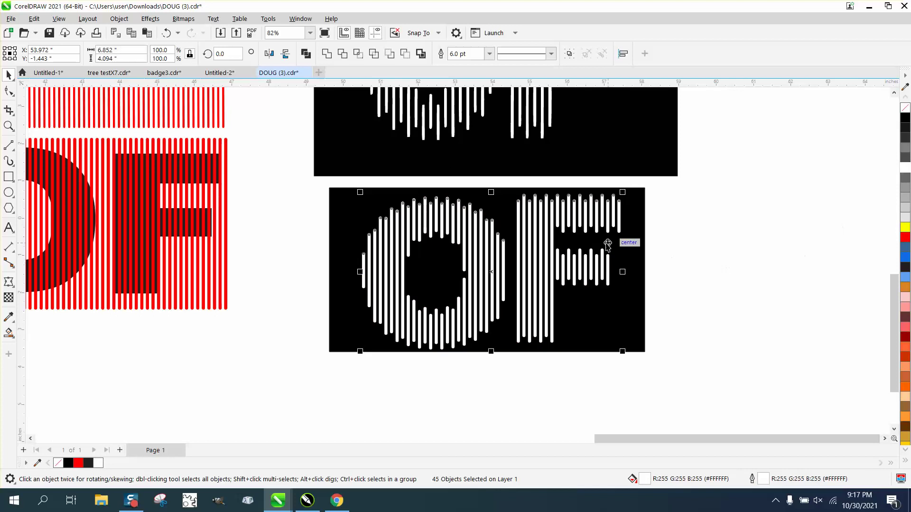
{"action": "scroll", "coordinate": [617, 244], "scroll_direction": "down", "scroll_amount": 4}
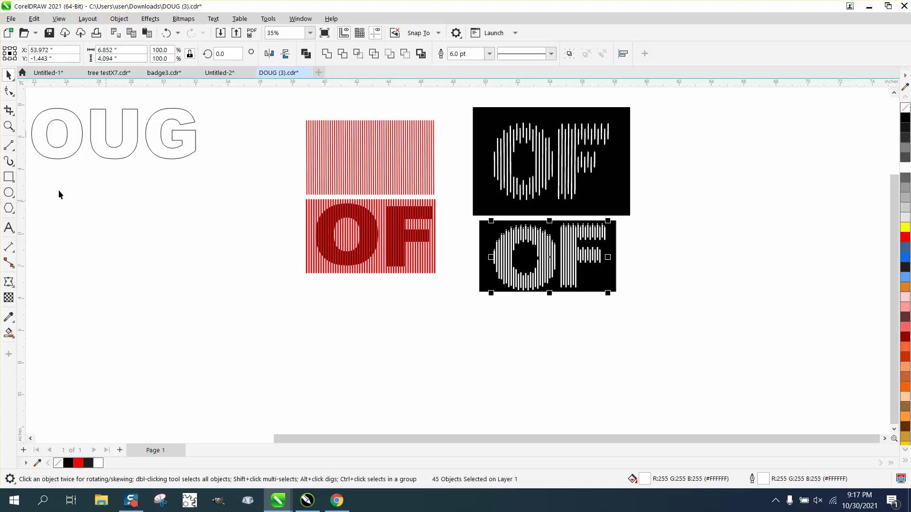
Zoom in on the lower OF box and deselect the lines.
{"action": "left_click", "coordinate": [9, 126]}
{"action": "left_click_drag", "start_coordinate": [473, 206], "coordinate": [660, 308]}
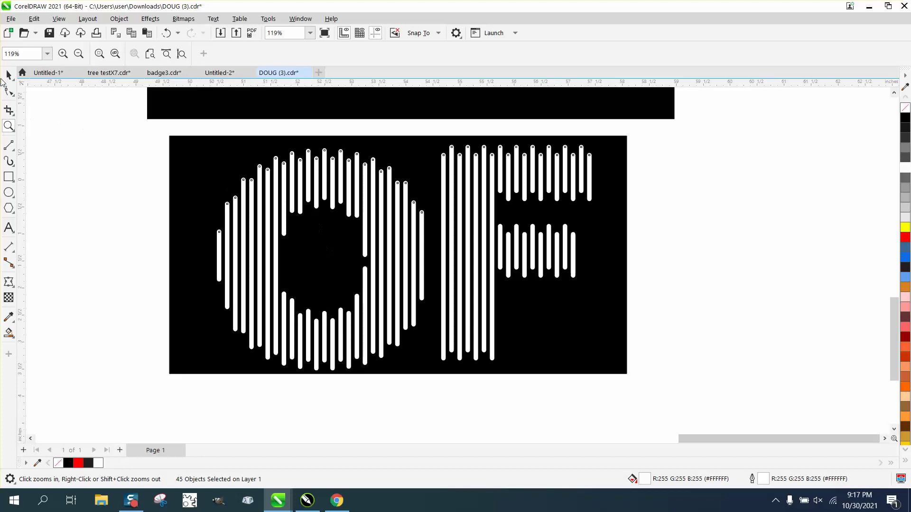
{"action": "key", "text": "space"}
{"action": "left_click", "coordinate": [84, 112]}
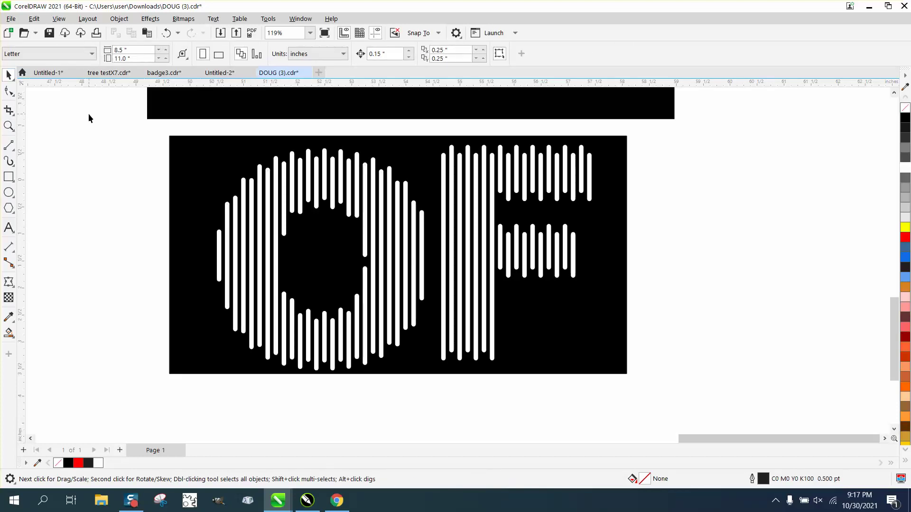